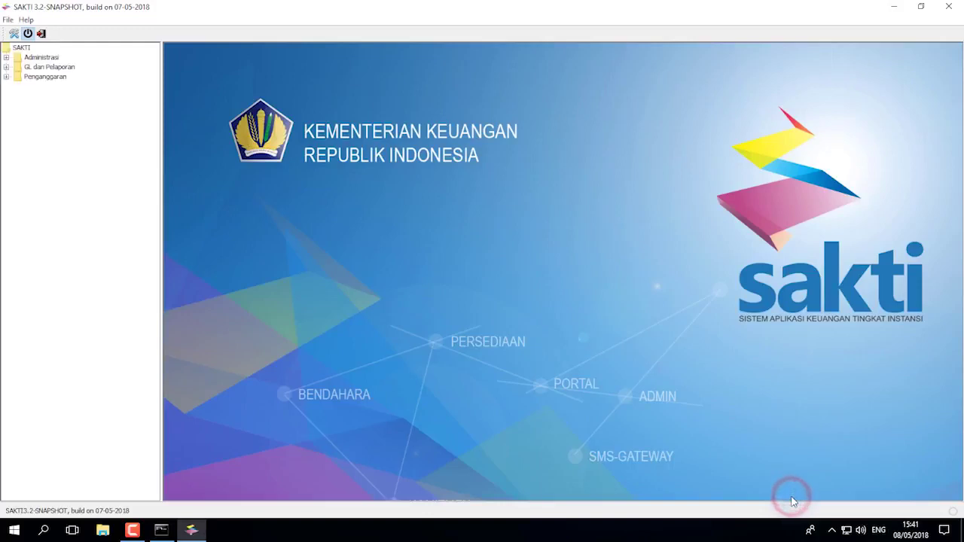
# Open the Migrasi RKAKL form under Penganggaran > RUH
pyautogui.click(6, 76)
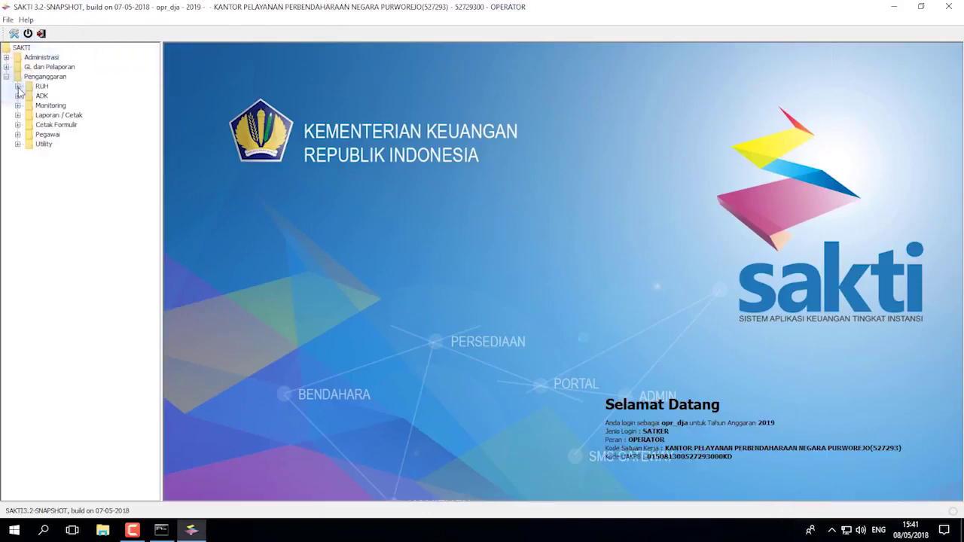
pyautogui.click(17, 86)
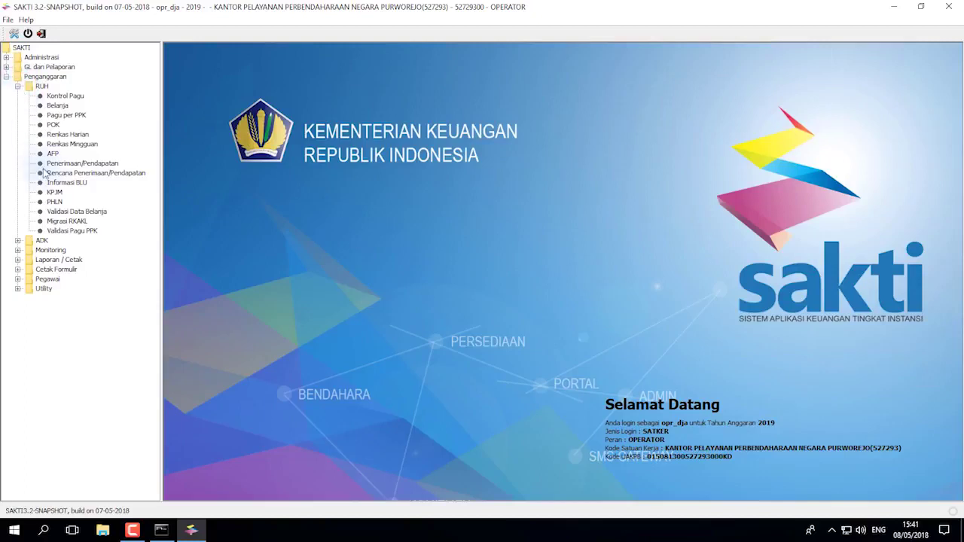
pyautogui.click(65, 223)
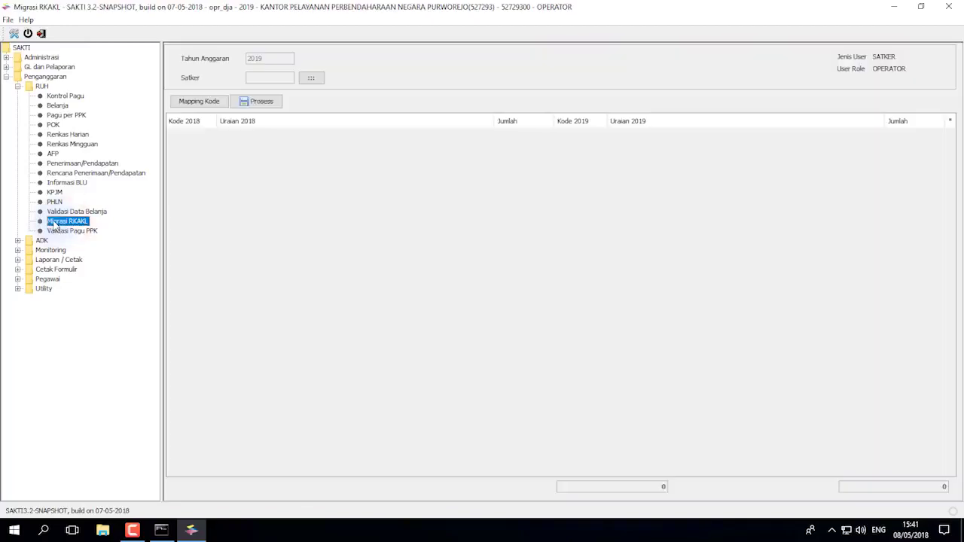
# Load satker 527293 (KPPN Purworejo) and map its 2018 codes to the 2019 codes
pyautogui.click(311, 78)
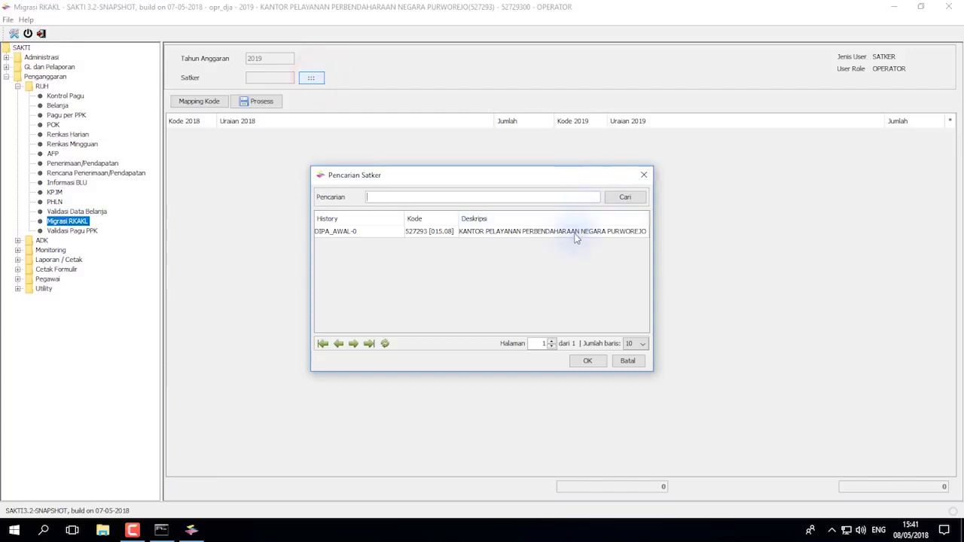
pyautogui.click(576, 236)
pyautogui.click(589, 361)
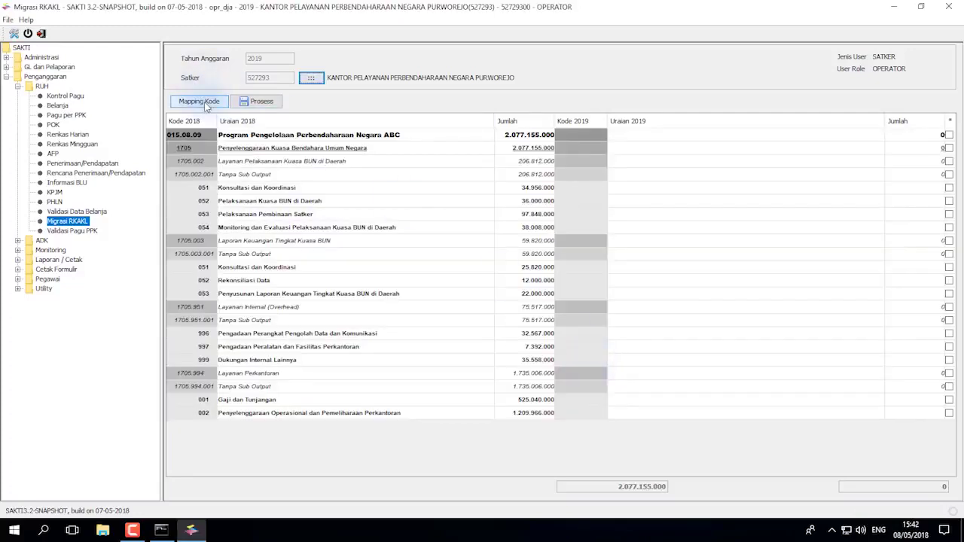
pyautogui.click(199, 101)
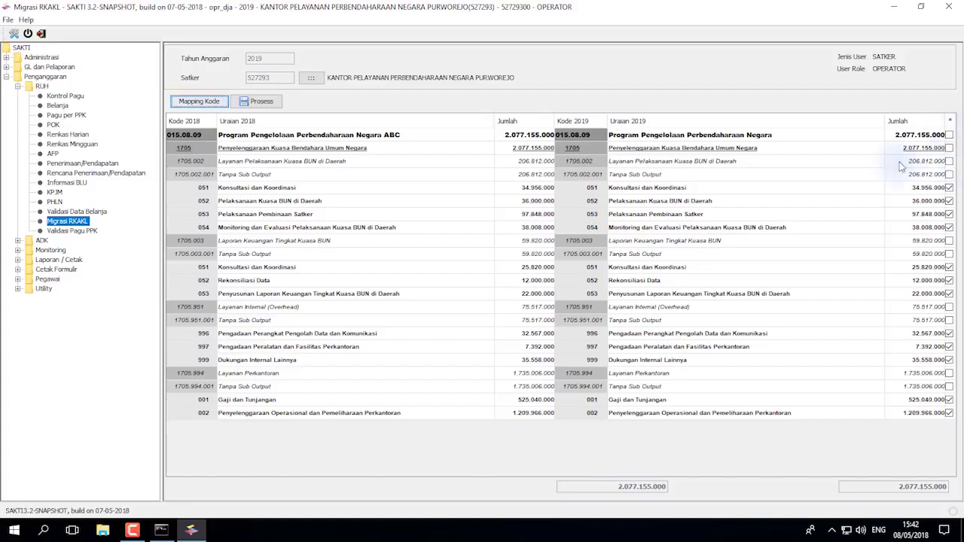
# Remap 2019 output 1705.002 to 1698.001 and its Tanpa Sub Output row to 1698.001.001 Laporan Keuangan Pemerintah Pusat
pyautogui.doubleClick(579, 164)
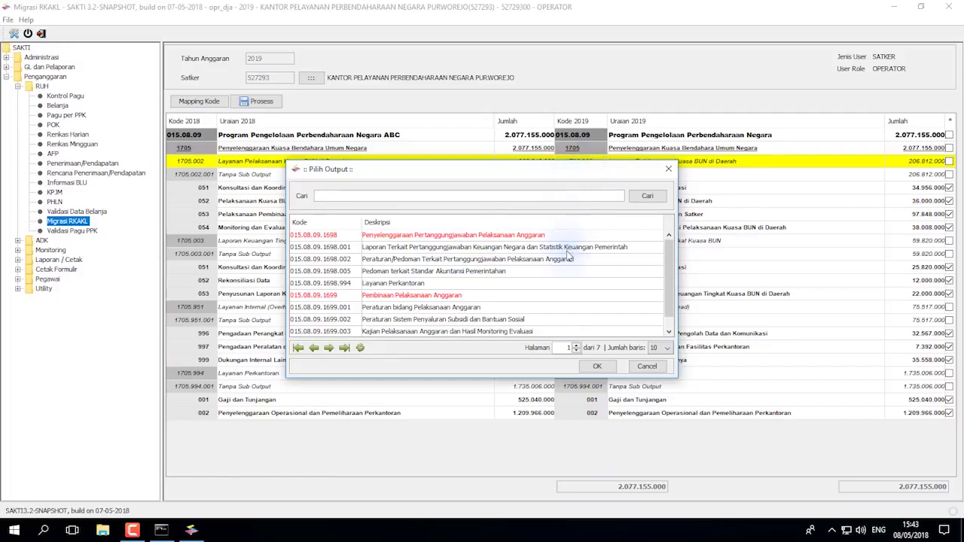
pyautogui.click(525, 249)
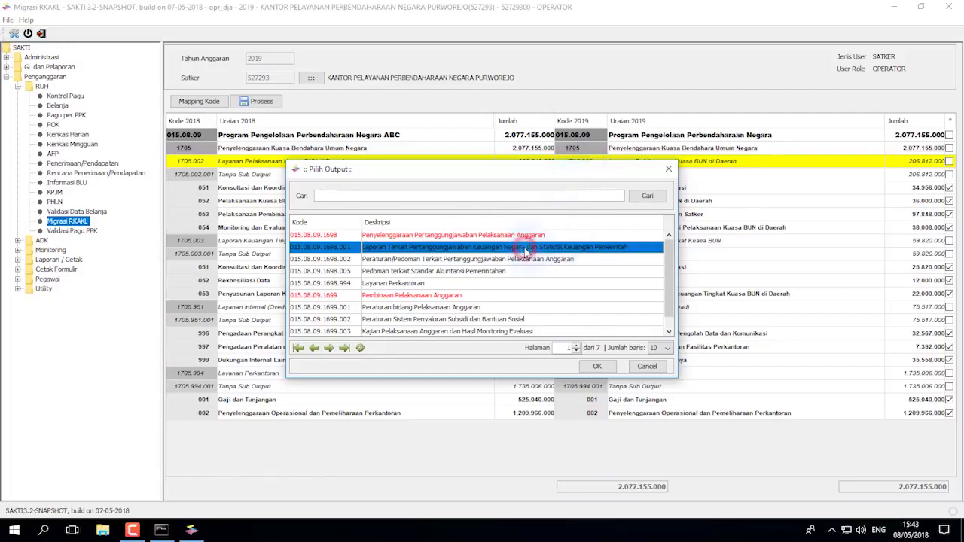
pyautogui.click(596, 366)
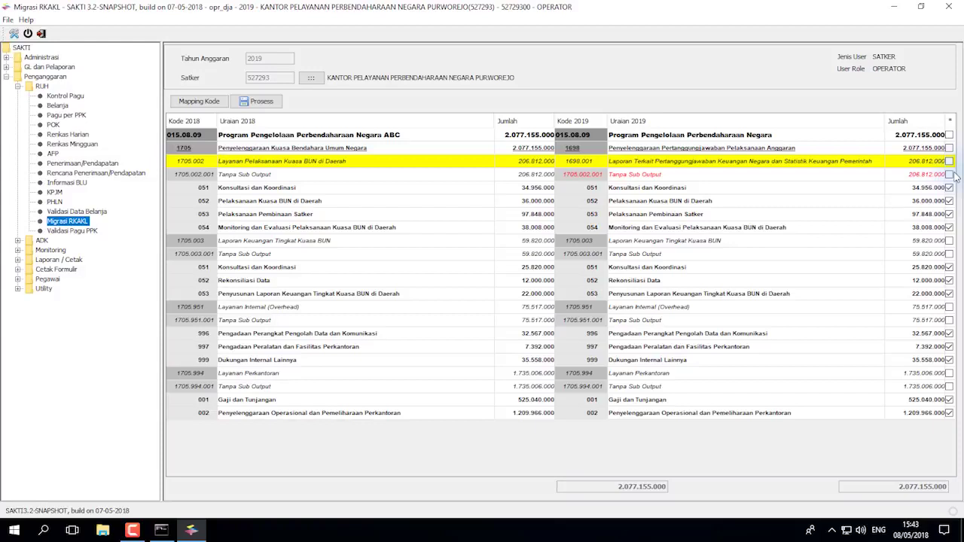
pyautogui.click(624, 177)
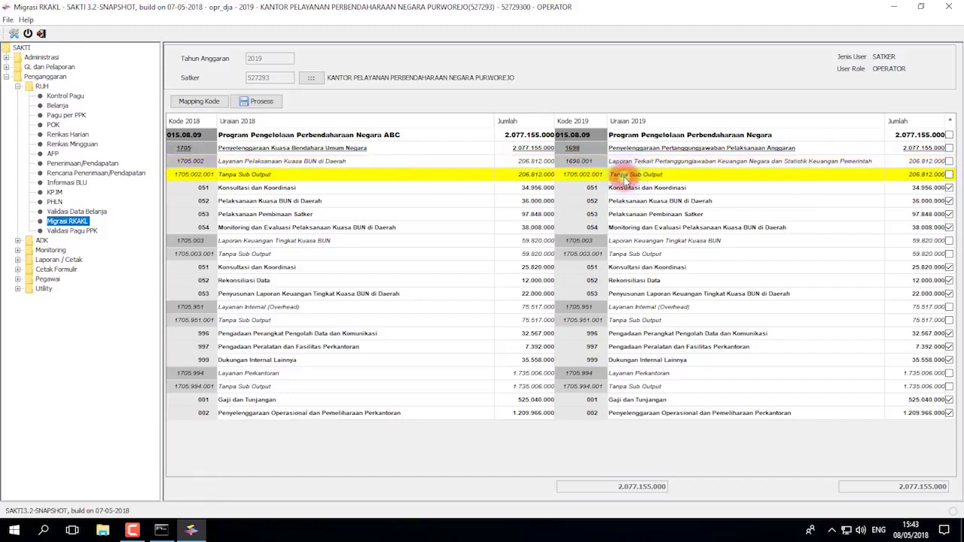
pyautogui.doubleClick(603, 179)
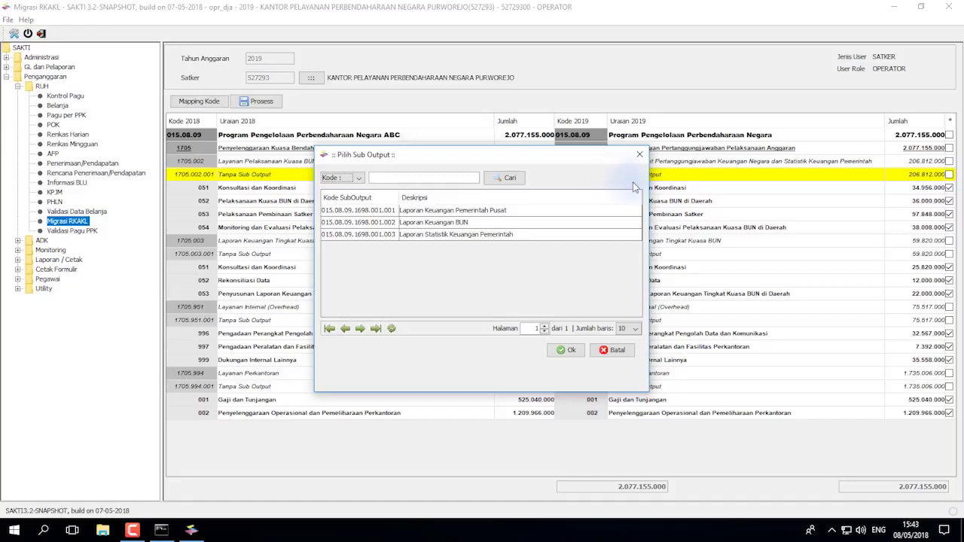
pyautogui.doubleClick(444, 212)
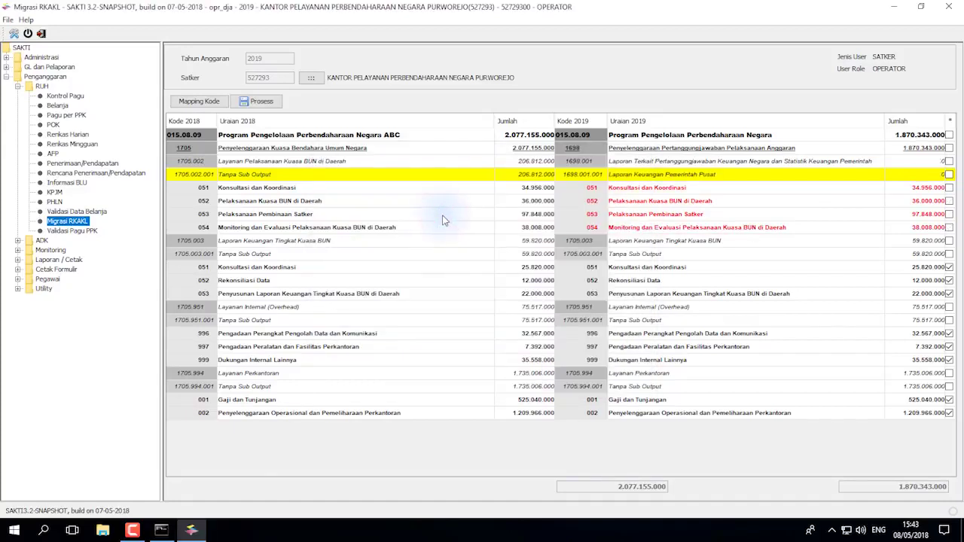
# Remap 2019 components 051–054 under 1698.001.001 to Penyusunan LKPP, Pembahasan RUU P2 APBN, Pembinaan Penyusunan Laporan Keuangan and Pelaksanaan Dukungan Teknis
pyautogui.doubleClick(601, 191)
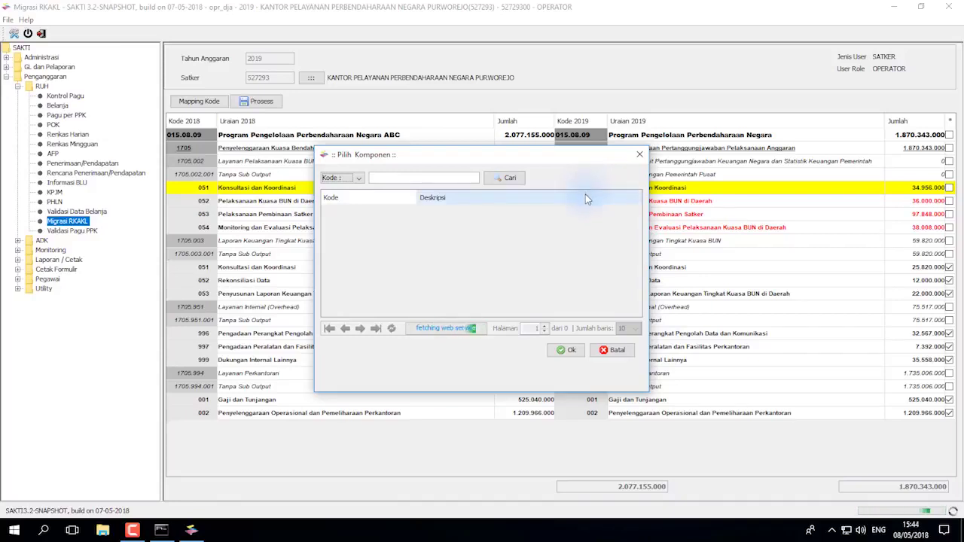
pyautogui.doubleClick(458, 205)
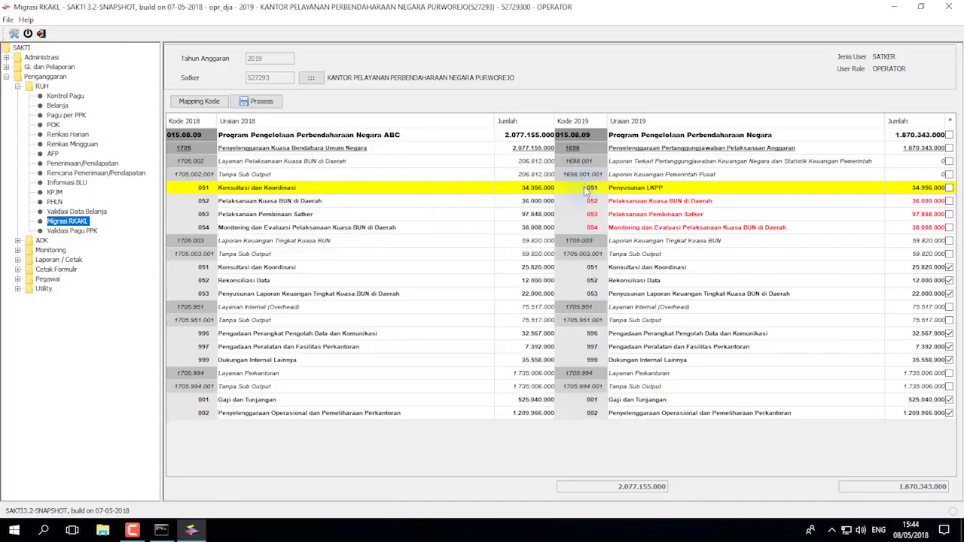
pyautogui.doubleClick(592, 200)
pyautogui.doubleClick(460, 222)
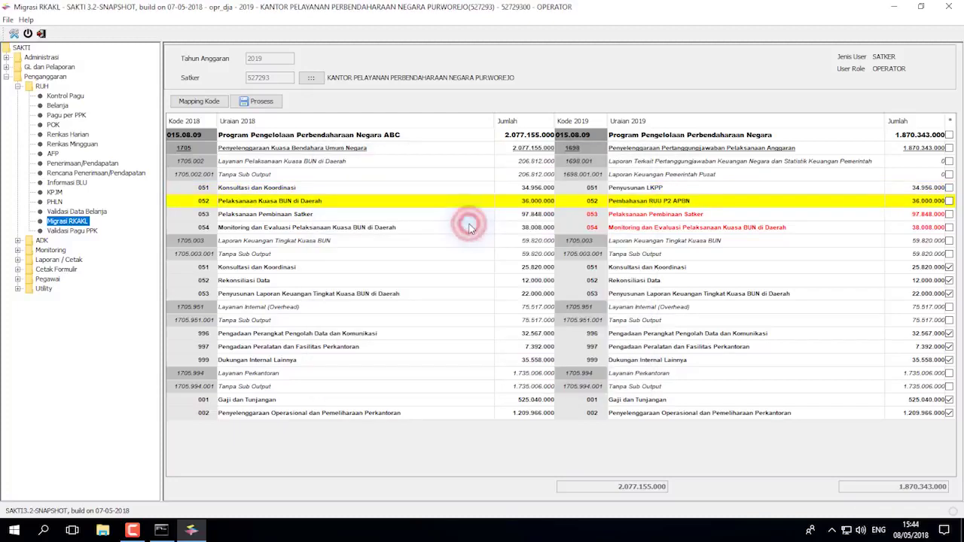
pyautogui.doubleClick(592, 214)
pyautogui.doubleClick(592, 234)
pyautogui.doubleClick(580, 226)
pyautogui.doubleClick(564, 246)
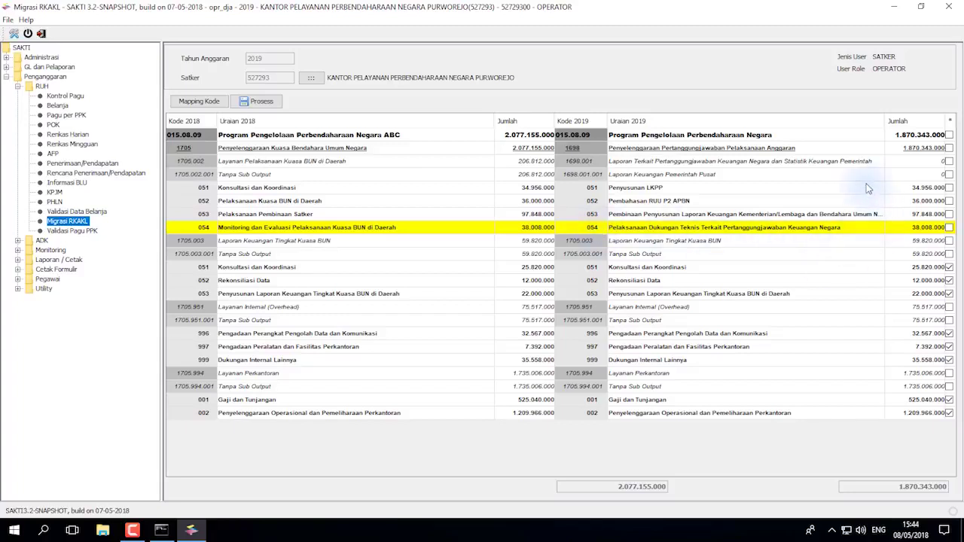
# Mark the four remapped components 051, 052, 053 and 054 under 1698.001.001 for migration
pyautogui.click(948, 187)
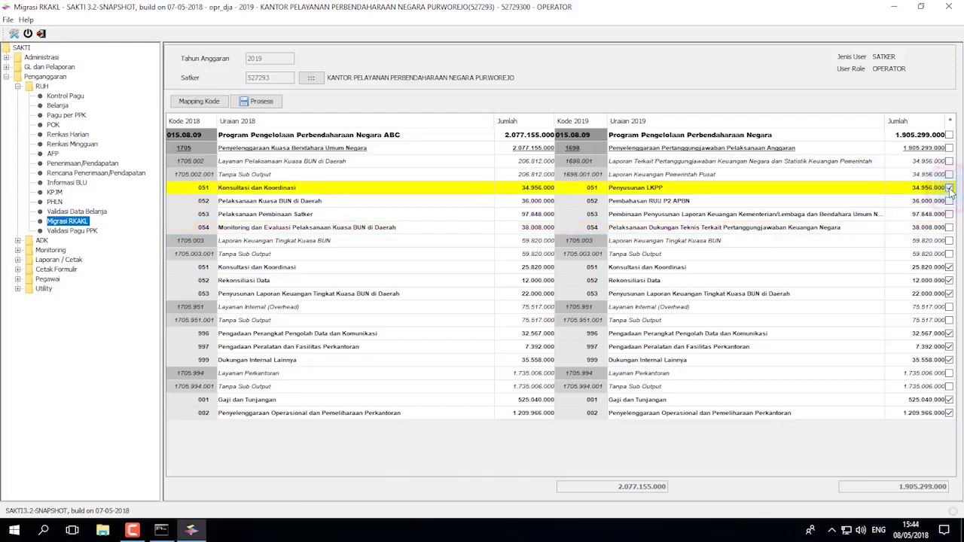
pyautogui.click(949, 201)
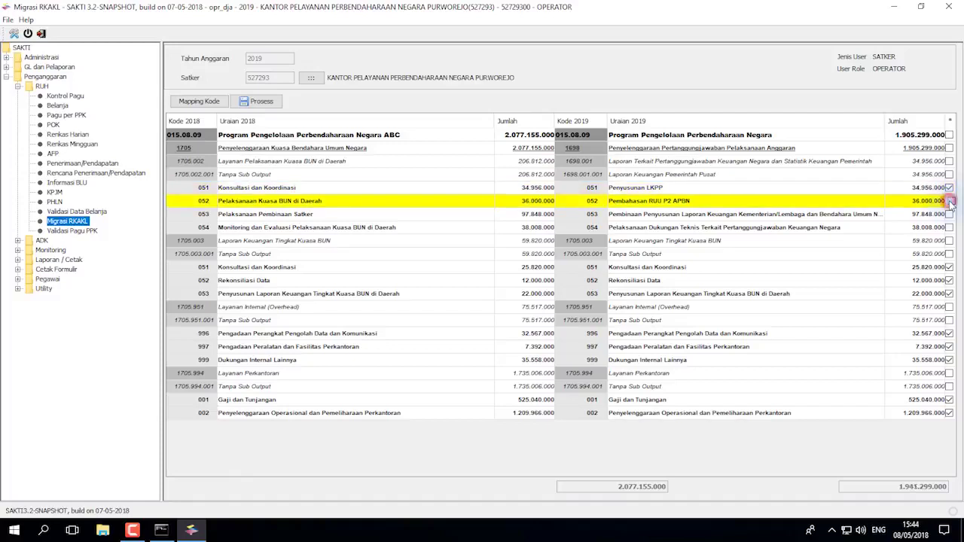
pyautogui.click(949, 214)
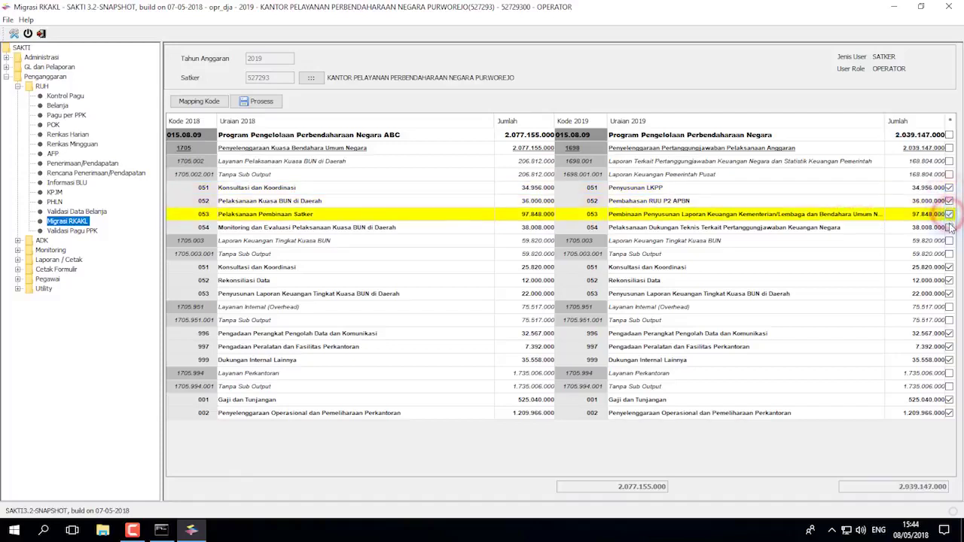
pyautogui.click(949, 227)
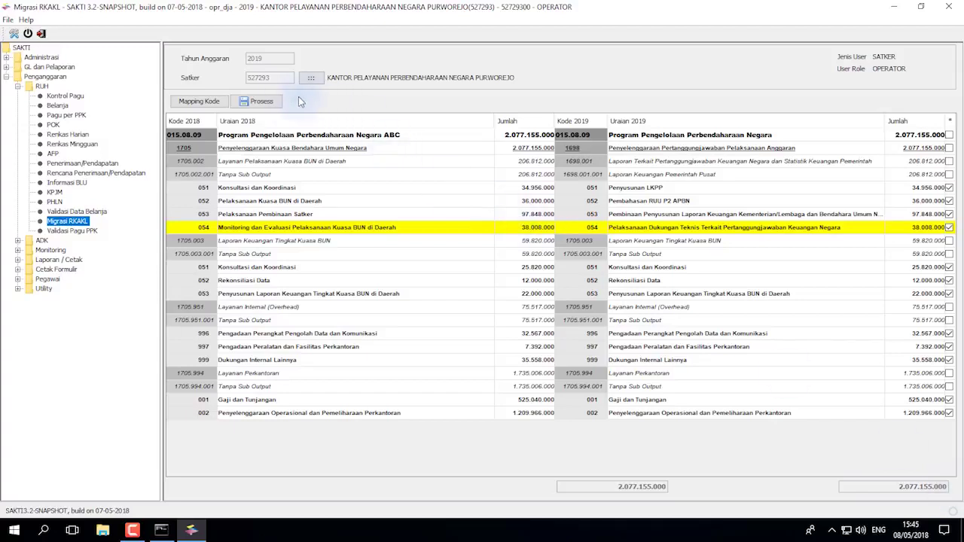
# Process the migration, agreeing to replace the previous RKAKL_AWAL data with the new mapping
pyautogui.click(272, 104)
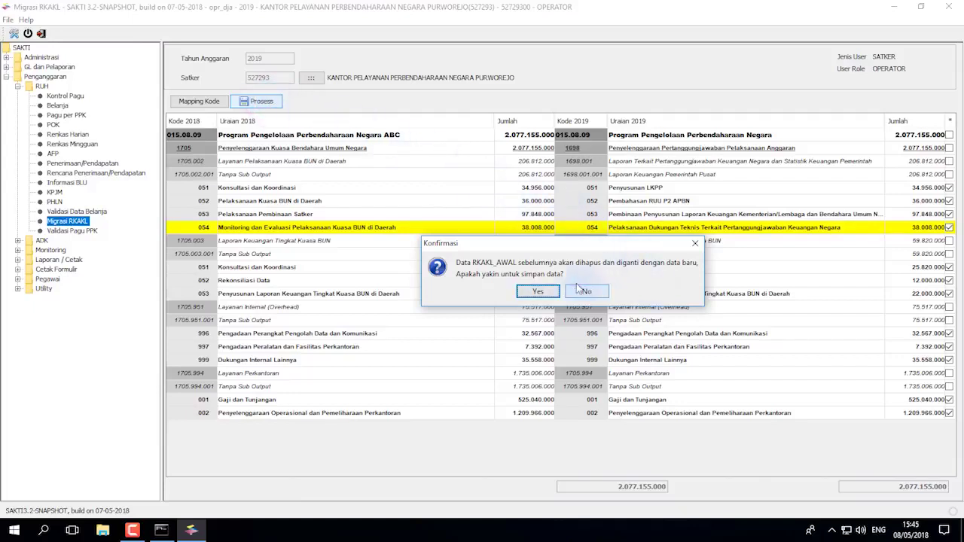
pyautogui.click(538, 293)
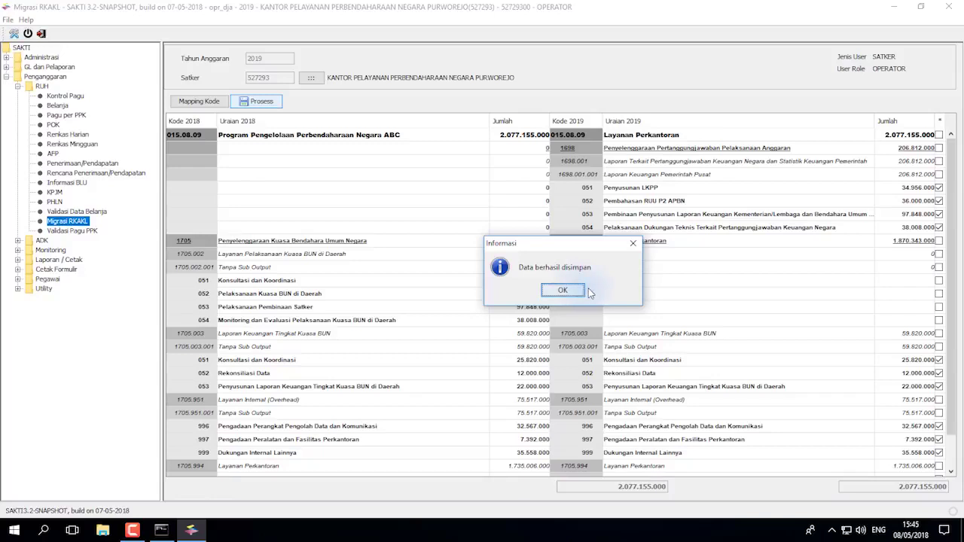
pyautogui.click(571, 292)
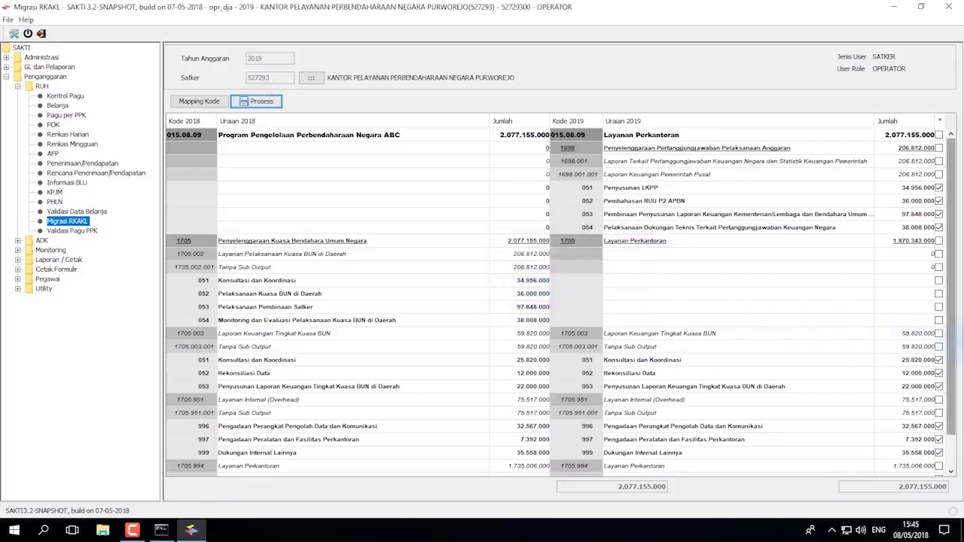
# Open the Belanja form and load satker 527293 with all of its outputs displayed
pyautogui.click(55, 105)
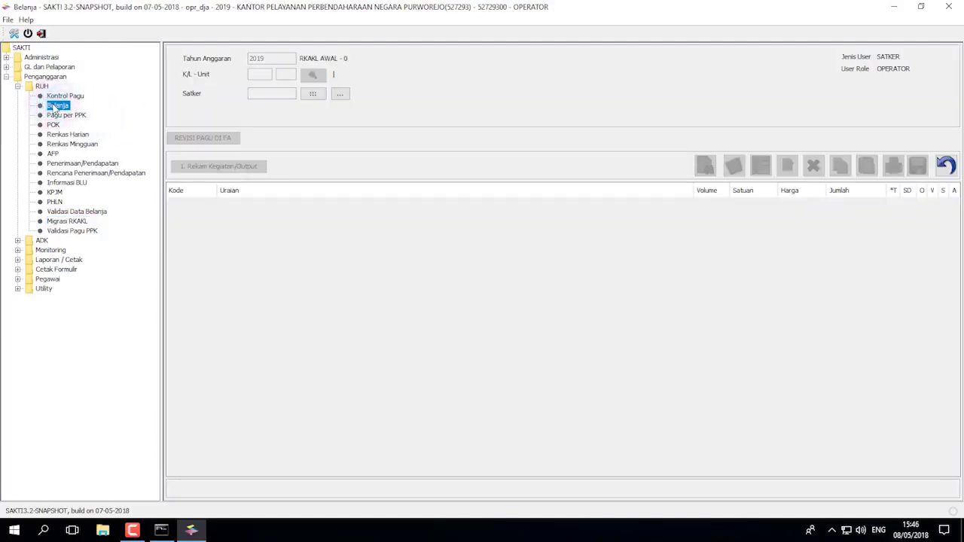
pyautogui.click(320, 95)
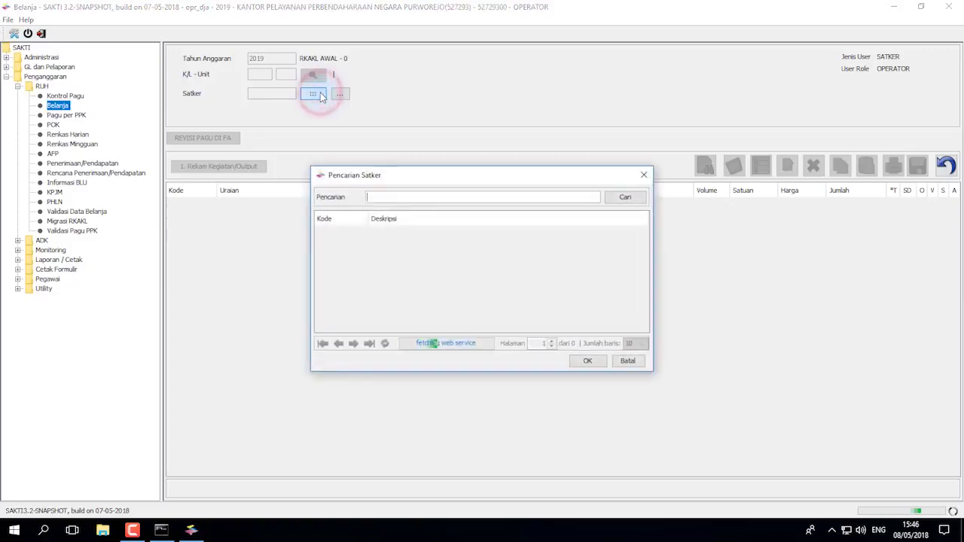
pyautogui.doubleClick(400, 232)
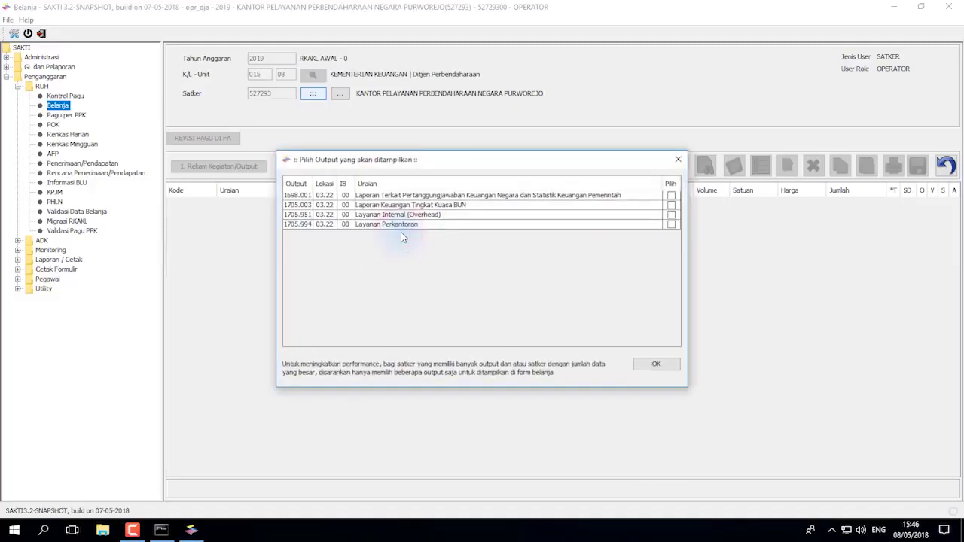
pyautogui.click(669, 185)
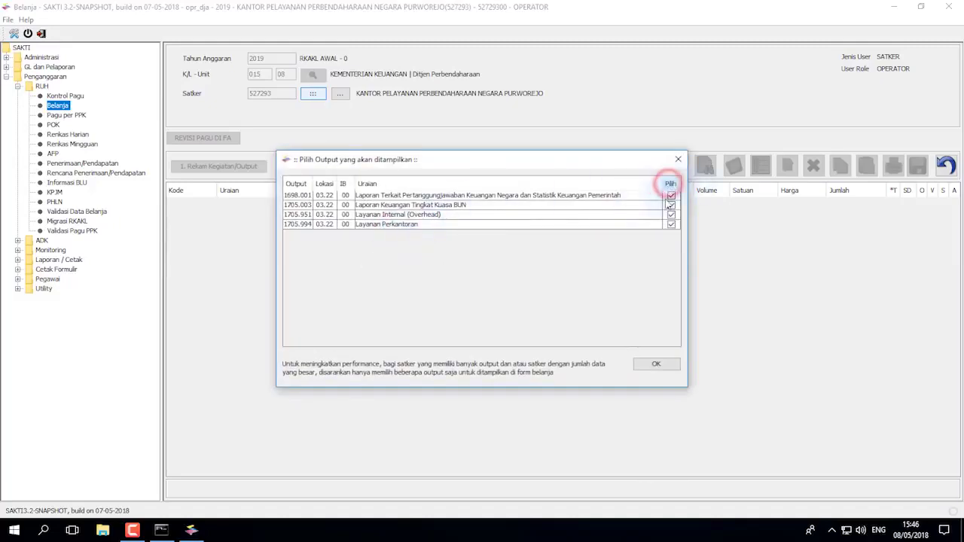
pyautogui.click(656, 365)
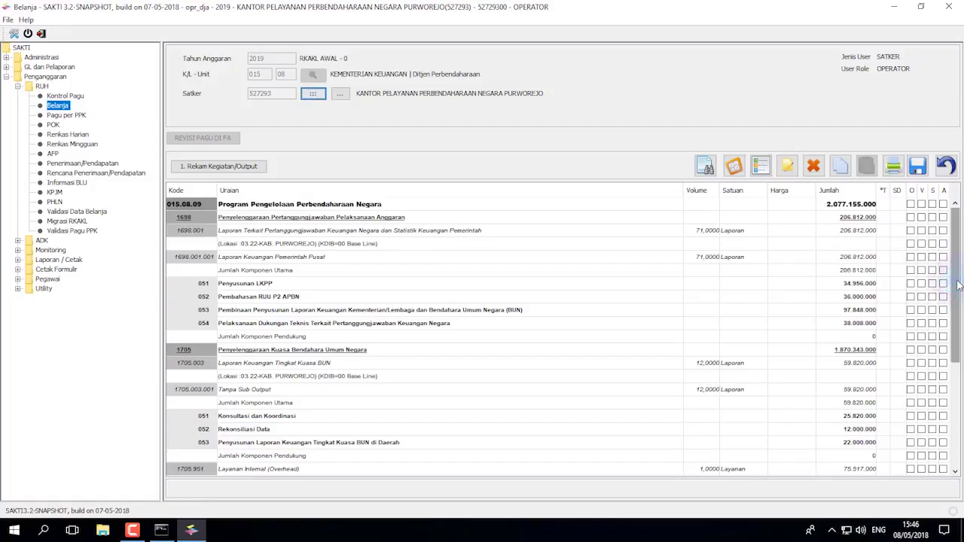
# Expand component 051 Penyusunan LKPP under 1698.001.001 to show its accounts and detail items
pyautogui.moveTo(958, 285)
pyautogui.mouseDown()
pyautogui.moveTo(962, 391)
pyautogui.moveTo(962, 280)
pyautogui.mouseUp()
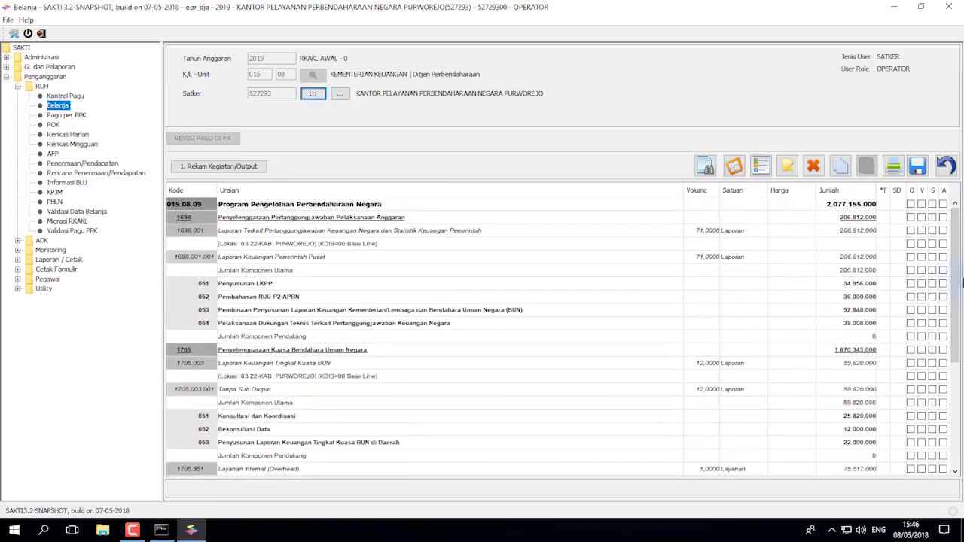
pyautogui.click(236, 284)
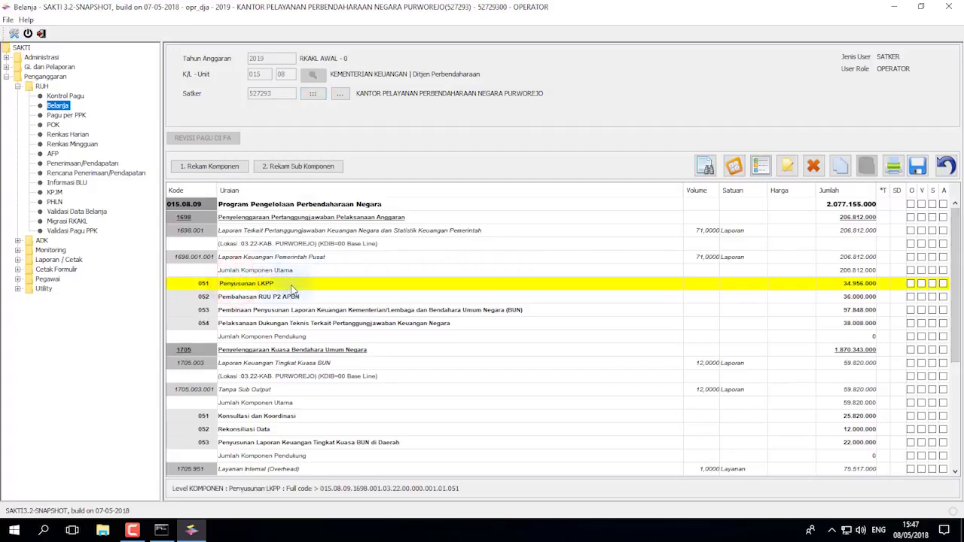
pyautogui.doubleClick(292, 289)
pyautogui.scroll(-1, 293, 289)
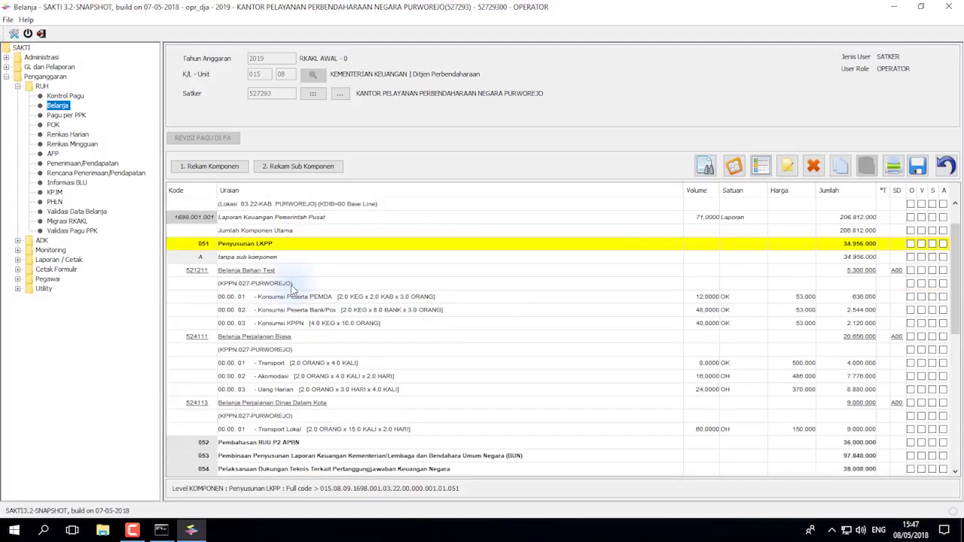
pyautogui.click(276, 258)
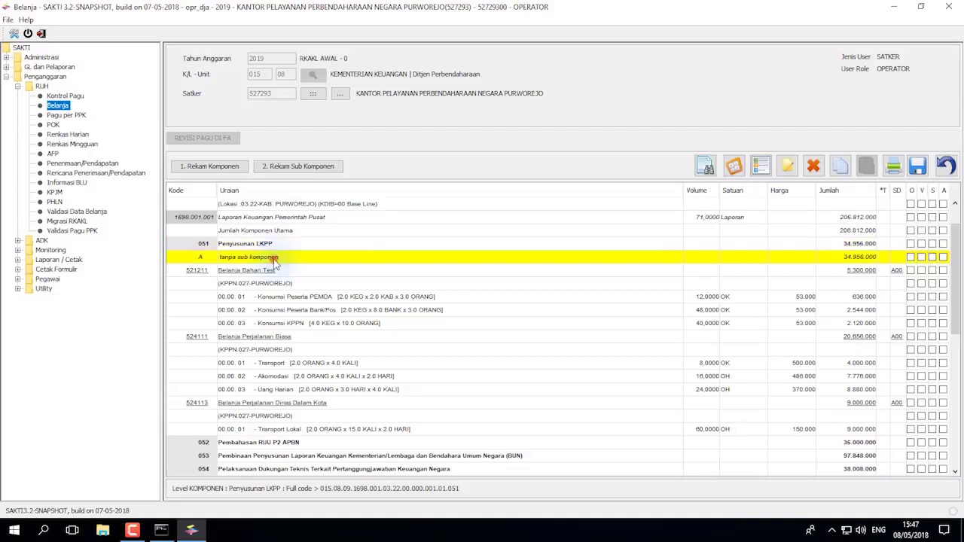
# Set the Harga Satuan of the Konsumsi Peserta PEMDA item under account 521211 to 60.000
pyautogui.click(289, 297)
pyautogui.click(290, 298)
pyautogui.rightClick(346, 301)
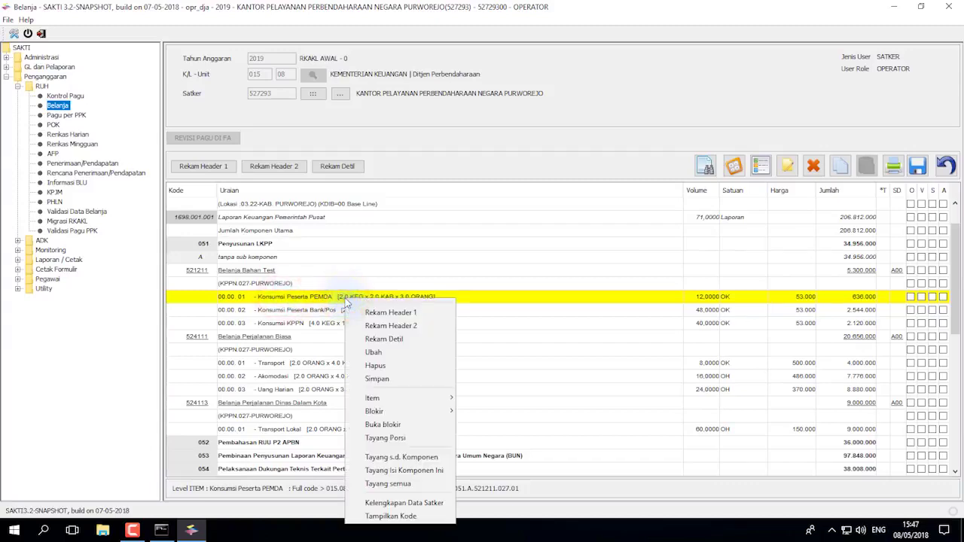
pyautogui.click(339, 298)
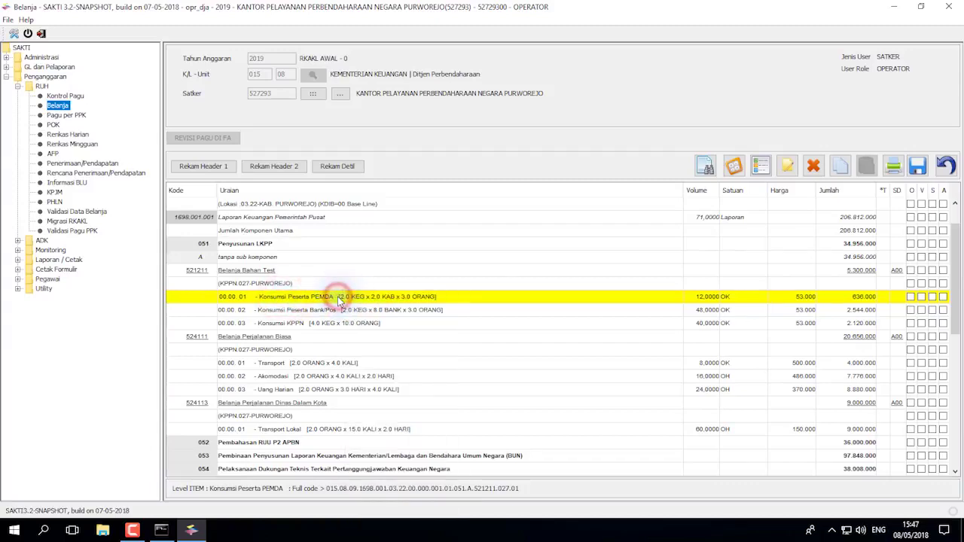
pyautogui.click(787, 165)
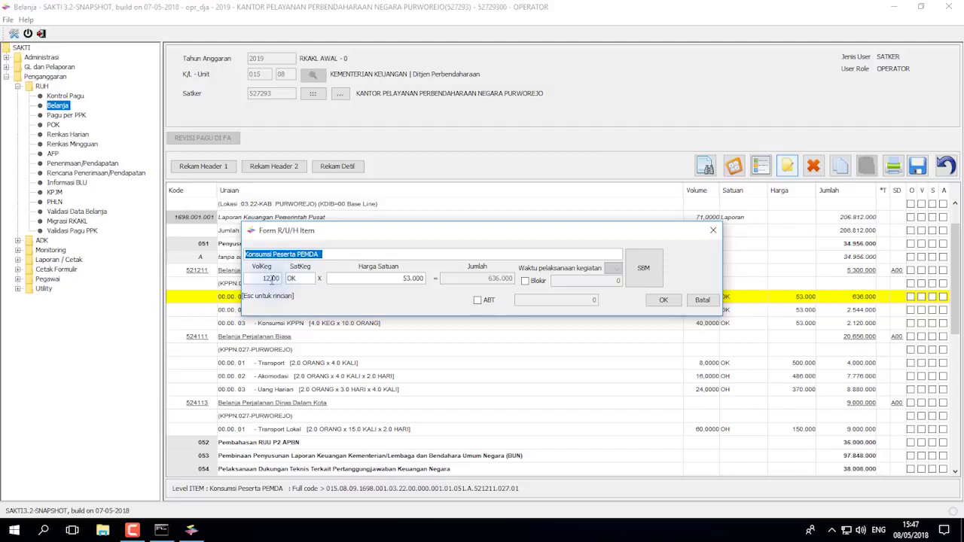
pyautogui.click(412, 278)
pyautogui.doubleClick(411, 278)
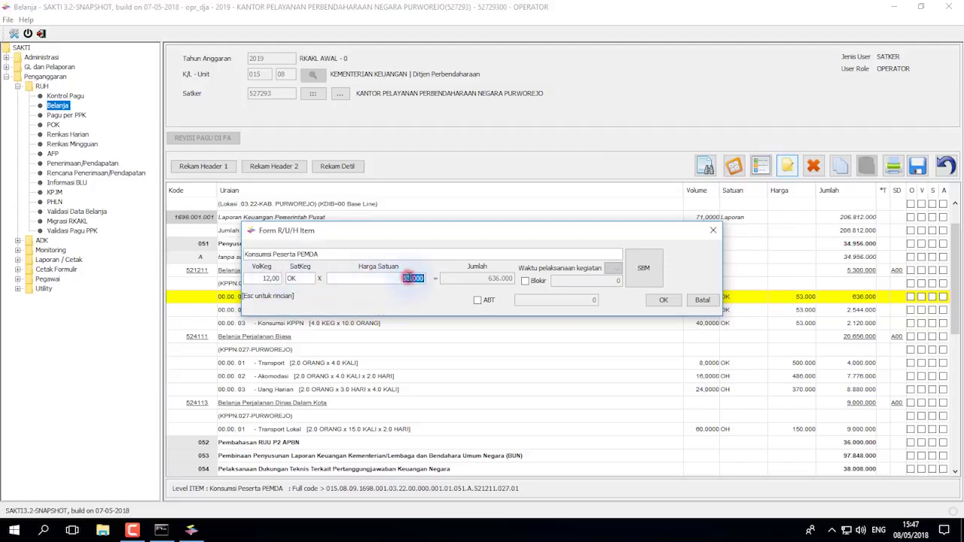
pyautogui.write('6000')
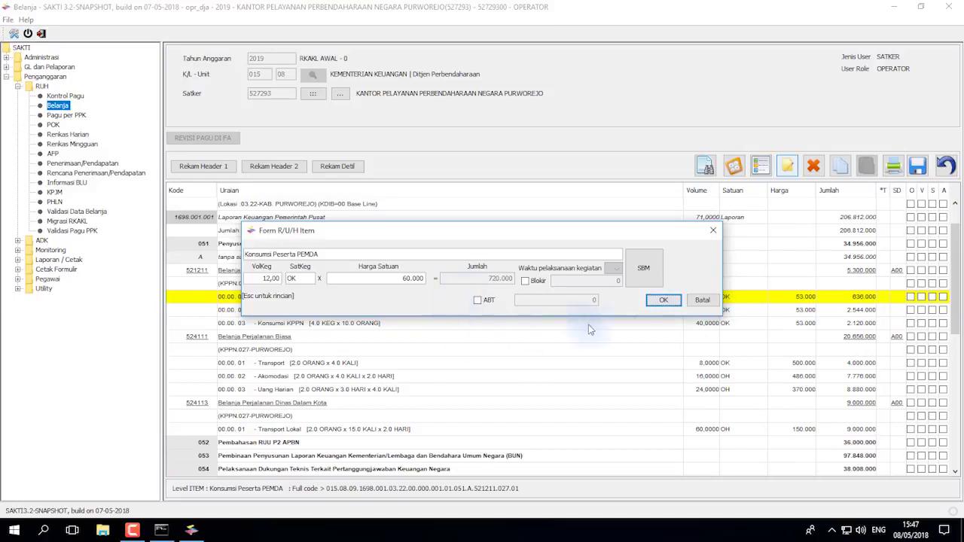
pyautogui.click(664, 301)
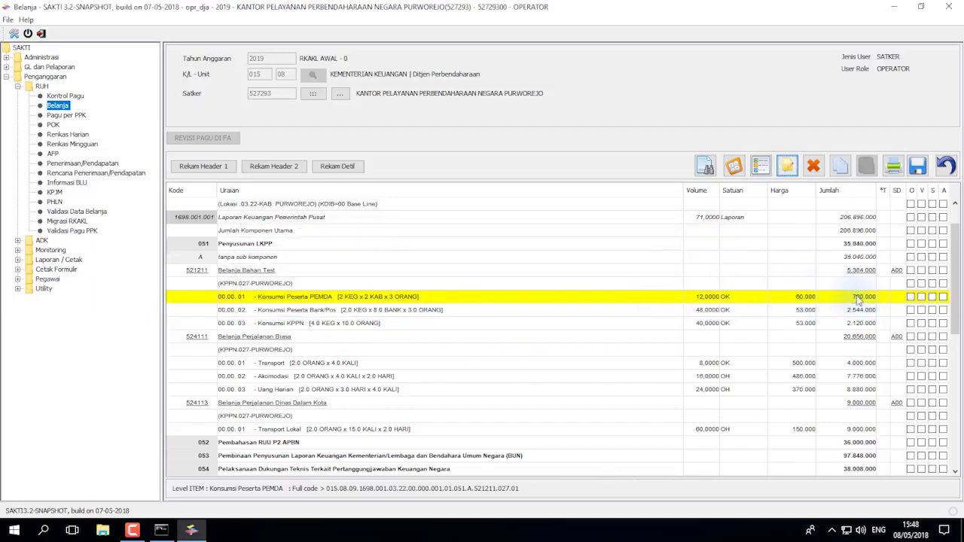
# Save the edited Belanja data, agreeing to store the changes
pyautogui.click(920, 166)
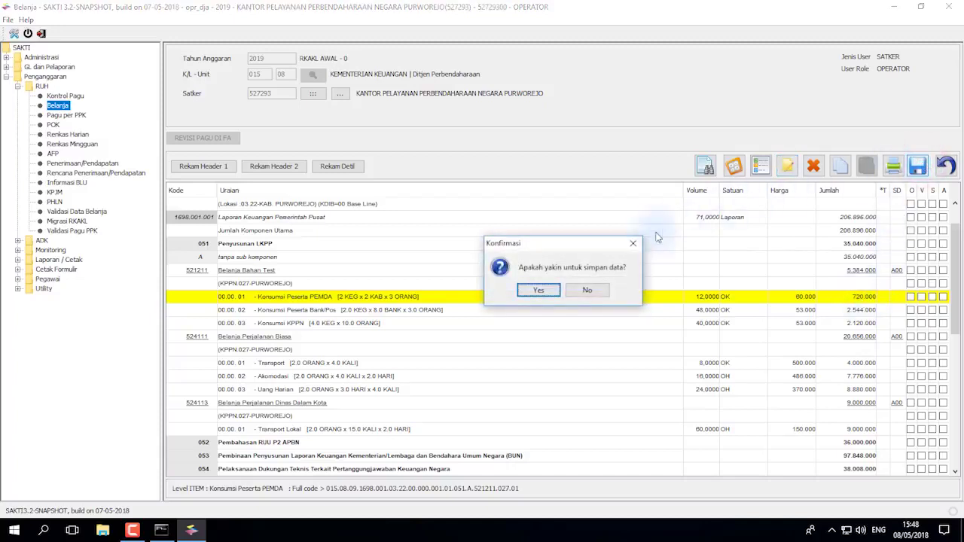
pyautogui.click(537, 291)
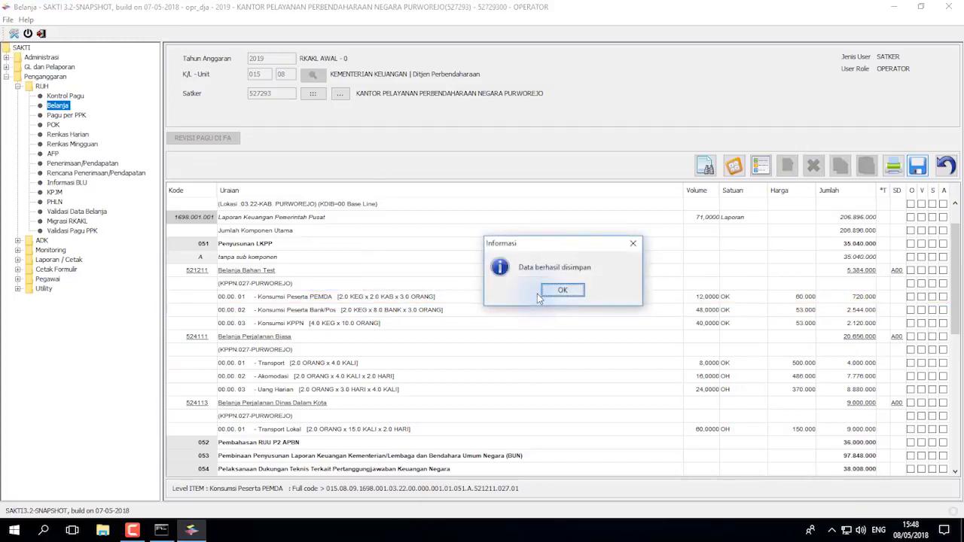
pyautogui.click(561, 291)
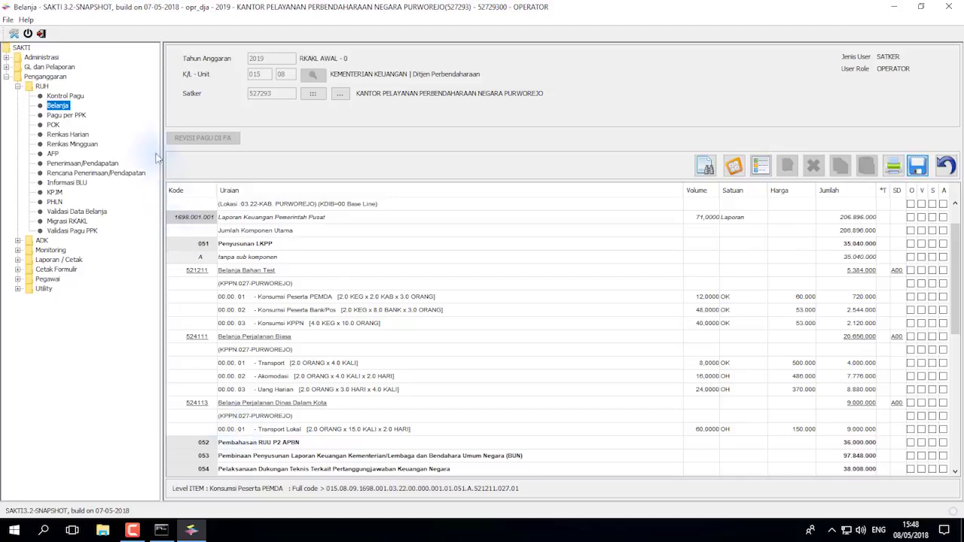
# Open the POK form for the RKAKL AWAL - Revisi ke 0 history, keeping the Belanja changes on leaving
pyautogui.click(53, 125)
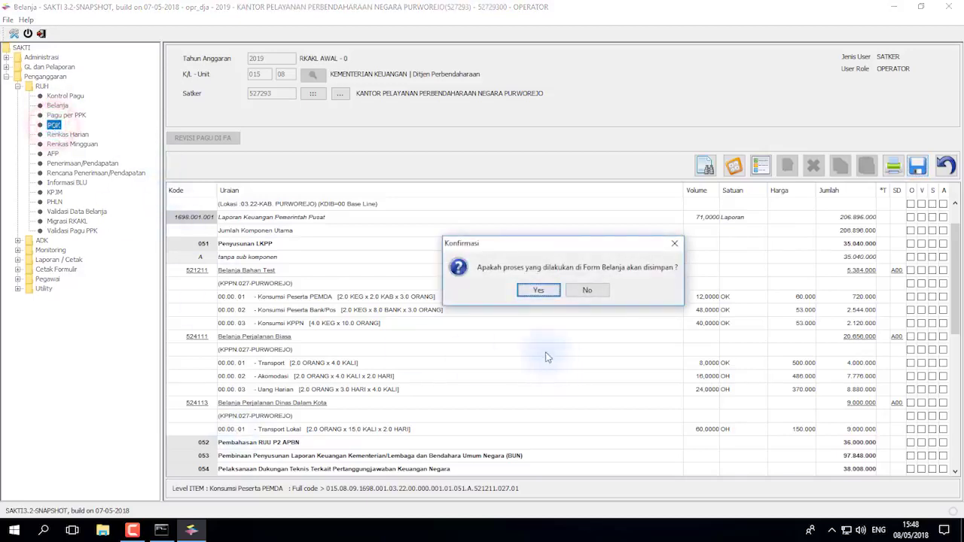
pyautogui.click(539, 291)
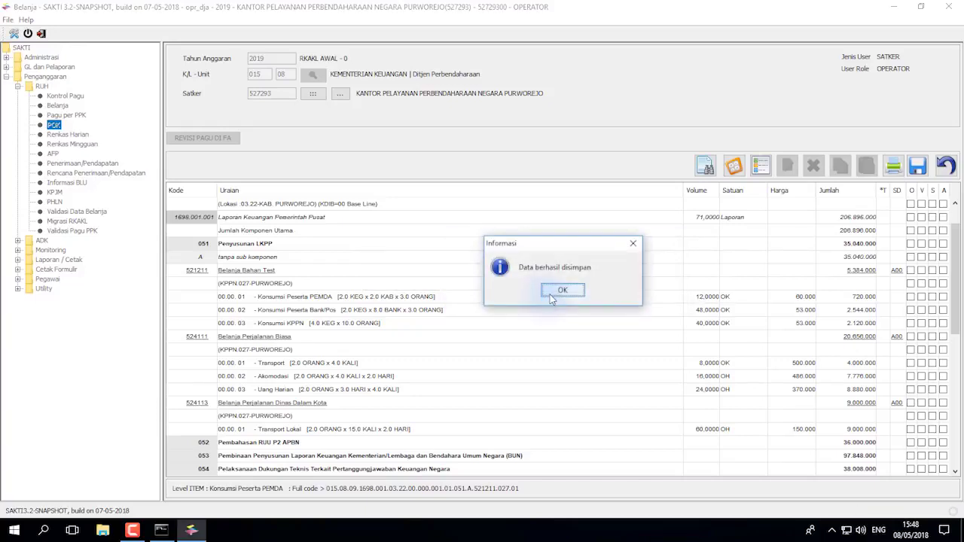
pyautogui.click(562, 292)
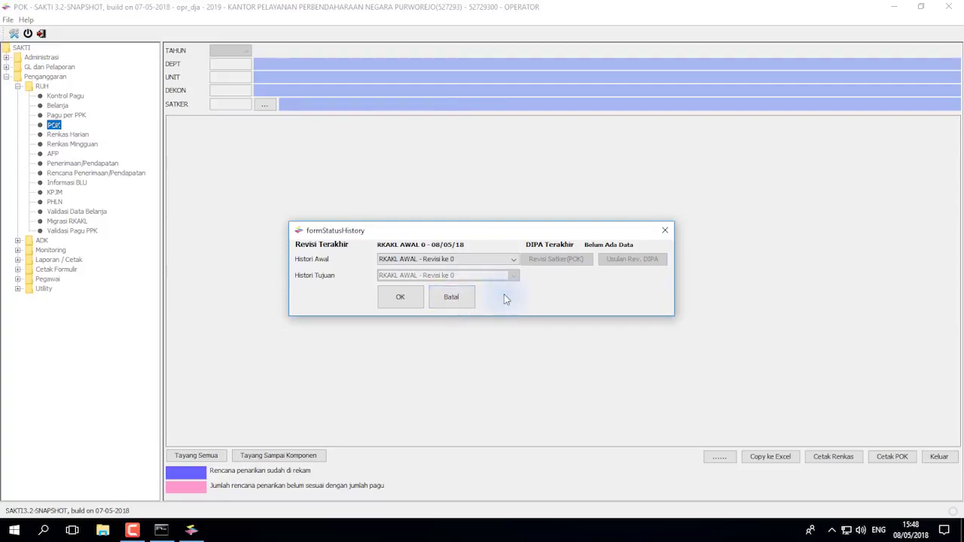
pyautogui.click(399, 295)
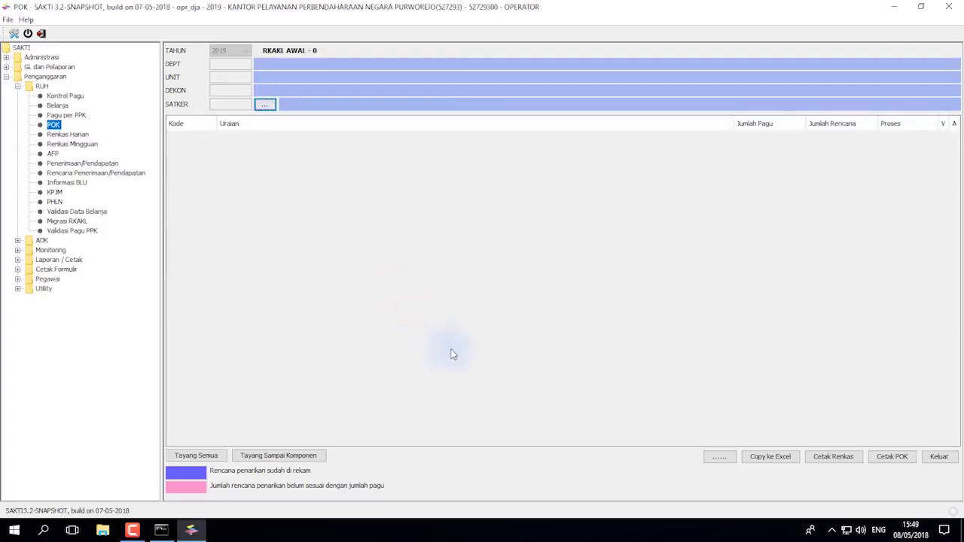
# Load satker 527293 in POK and open the Renc Penarikan of component 051 Penyusunan LKPP
pyautogui.click(264, 105)
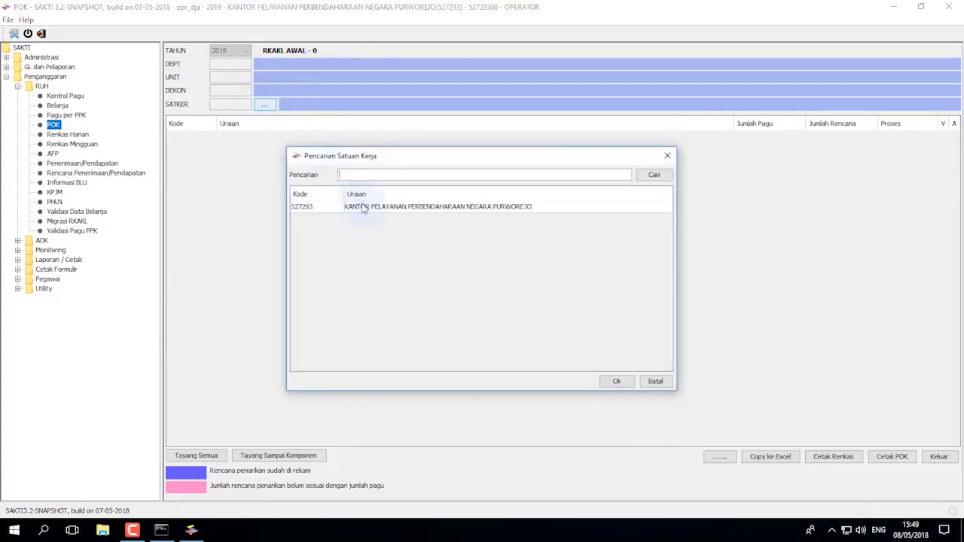
pyautogui.click(371, 209)
pyautogui.click(616, 382)
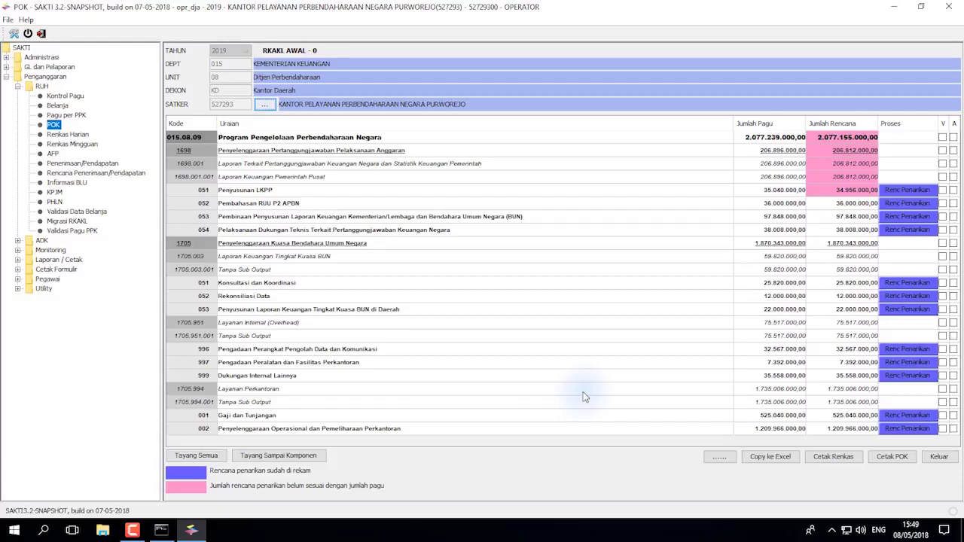
pyautogui.click(846, 194)
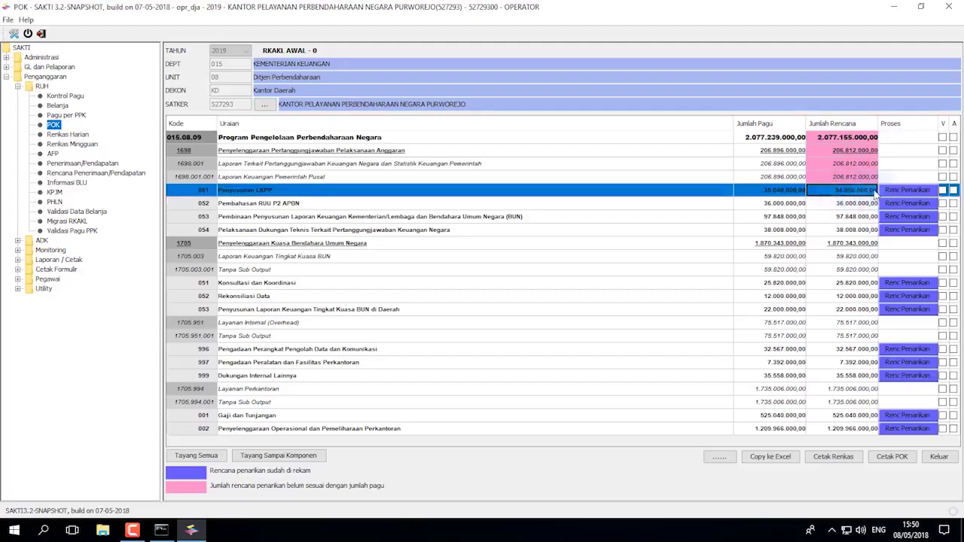
pyautogui.click(903, 192)
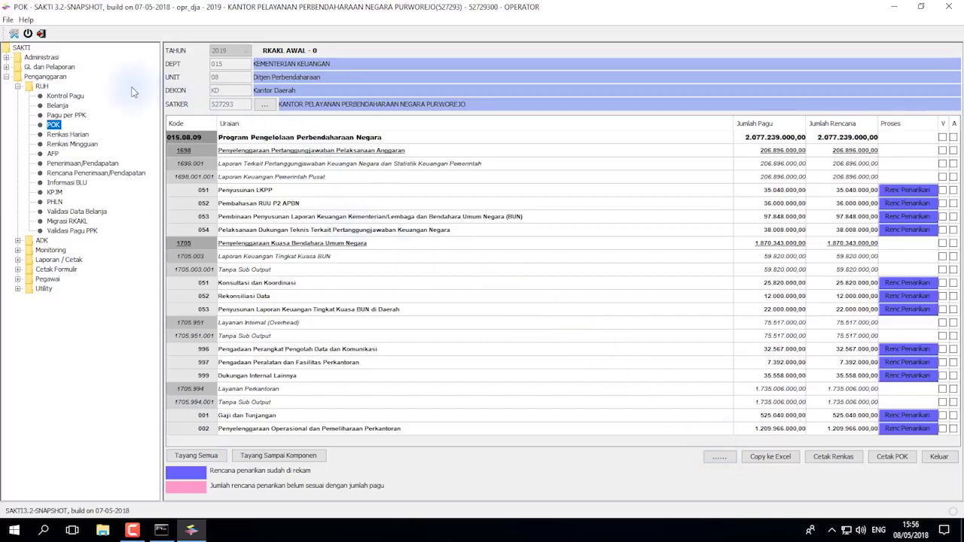
# Open the Penerimaan/Pendapatan form and look at its Rekam Pendapatan entry dialog without recording anything
pyautogui.click(91, 165)
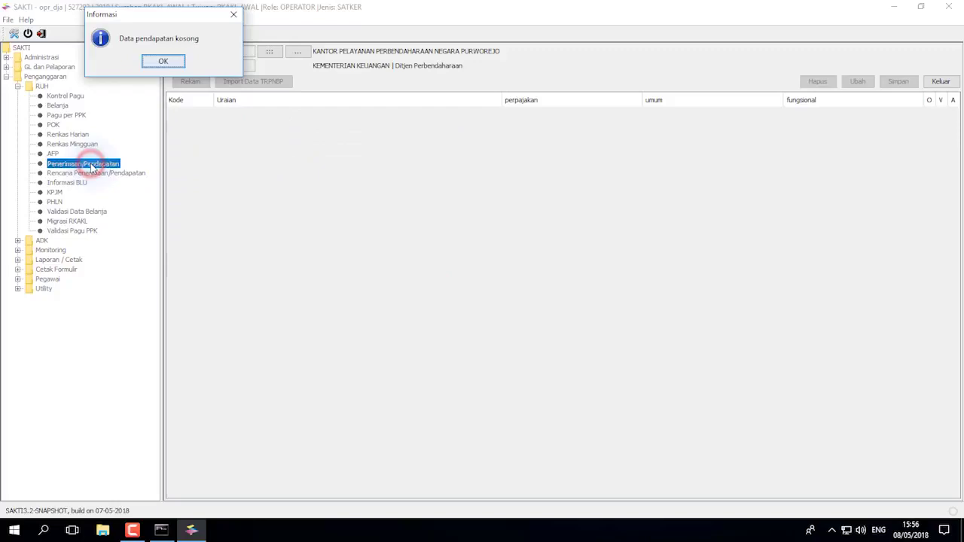
pyautogui.click(159, 62)
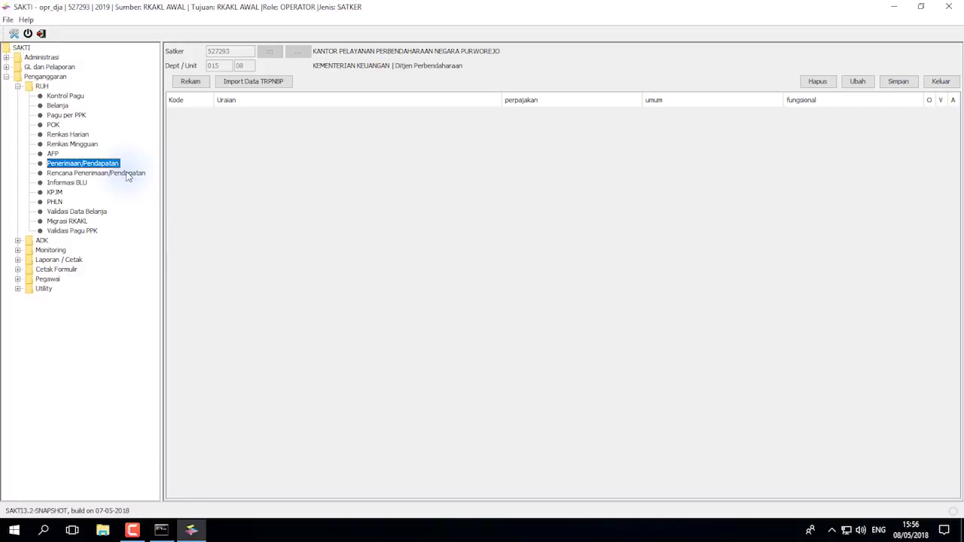
pyautogui.click(190, 83)
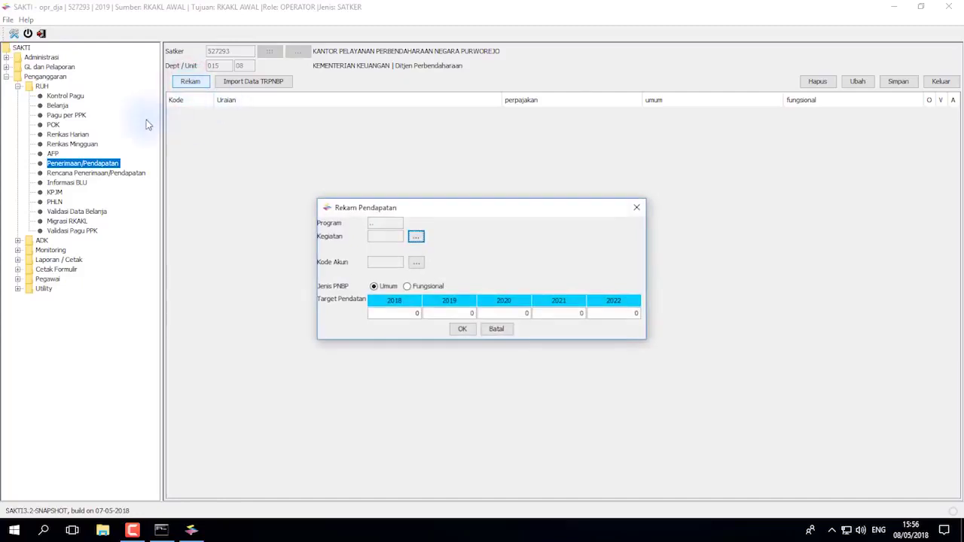
pyautogui.click(636, 209)
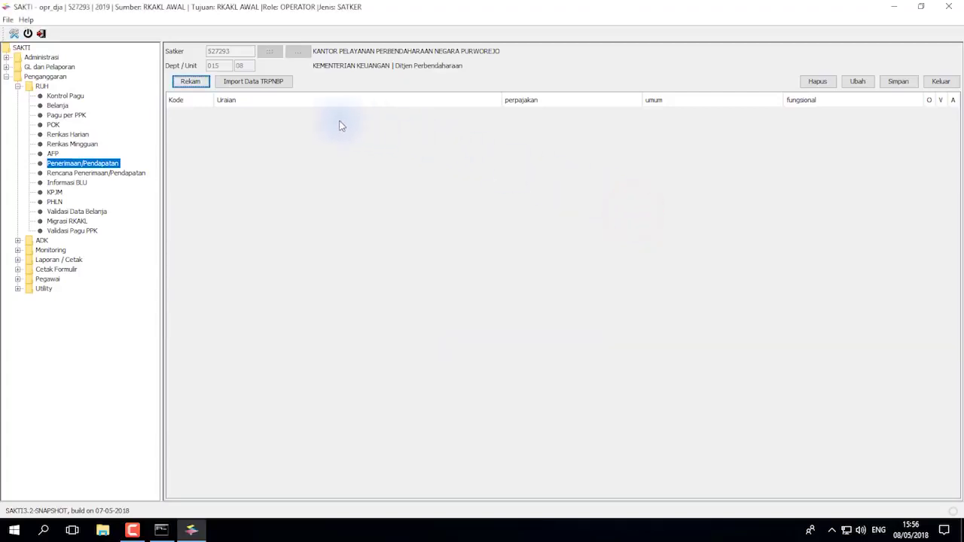
# Import the TRPNBP data for activity 1698 at level 3 - Pagu Anggaran, and exit the Penerimaan/Pendapatan form
pyautogui.click(285, 83)
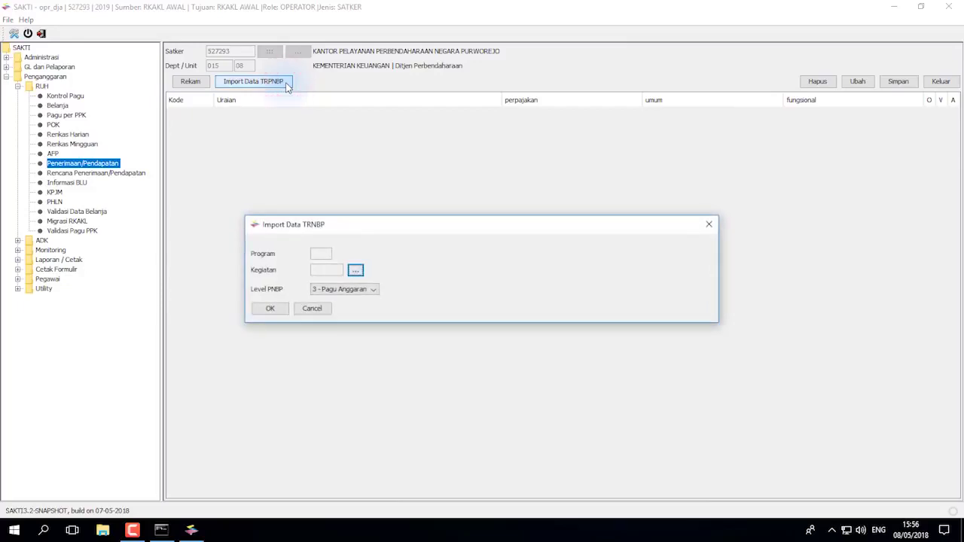
pyautogui.click(355, 269)
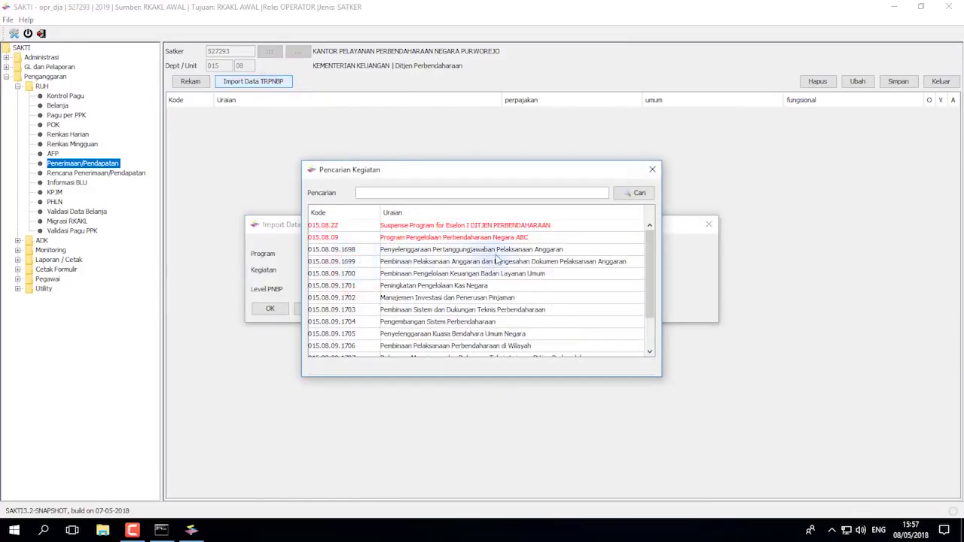
pyautogui.doubleClick(497, 255)
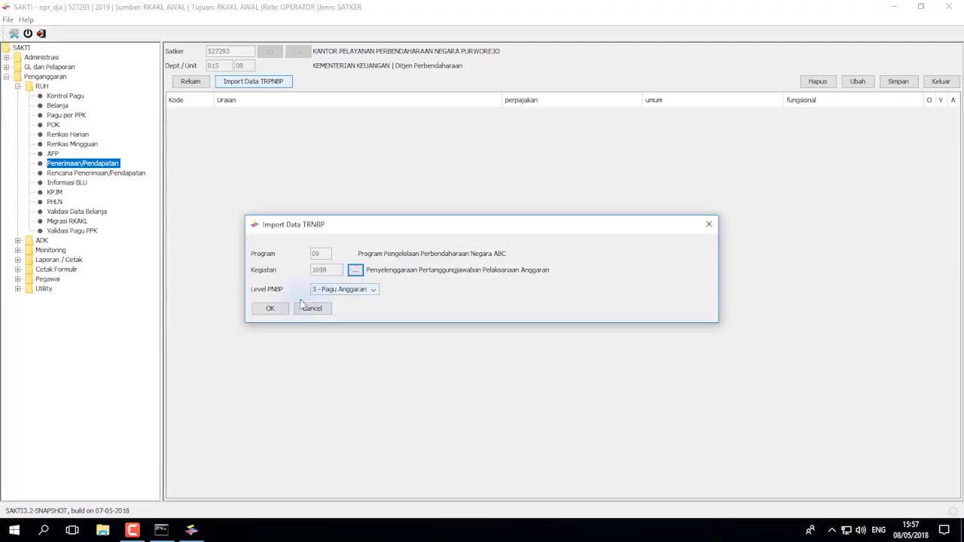
pyautogui.click(271, 310)
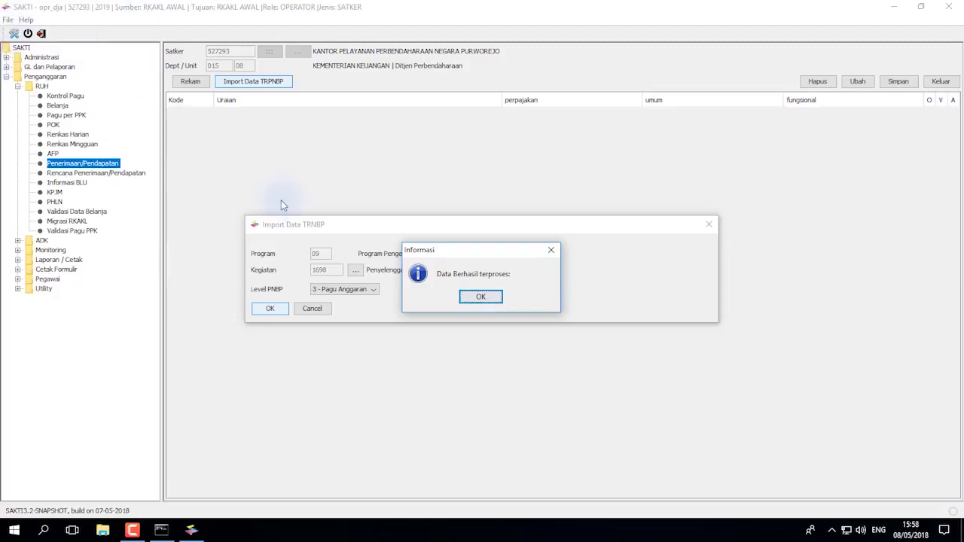
pyautogui.click(472, 300)
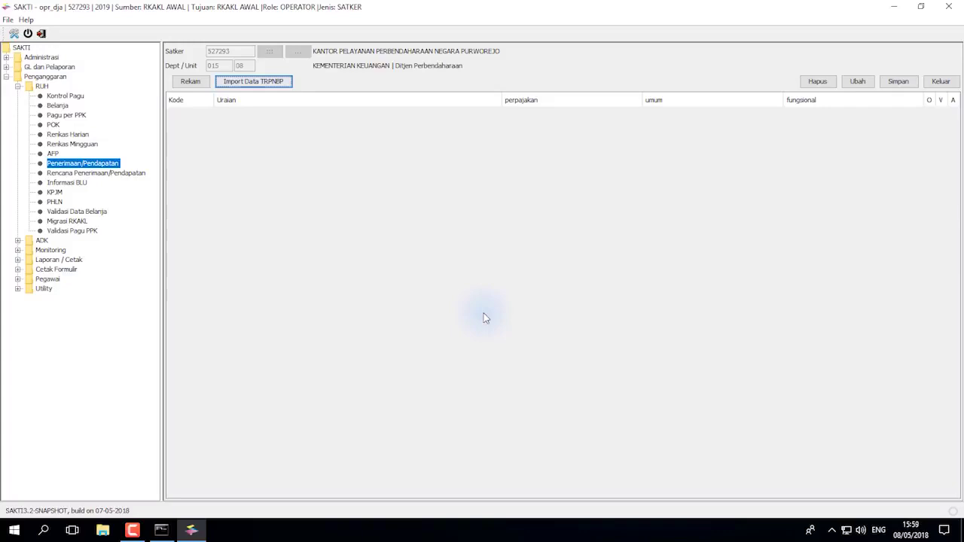
pyautogui.click(941, 81)
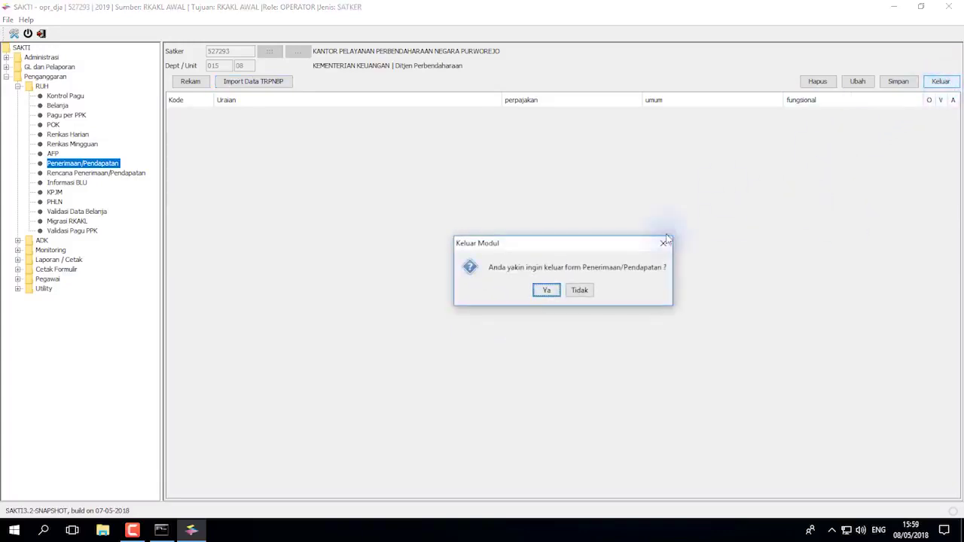
pyautogui.click(546, 291)
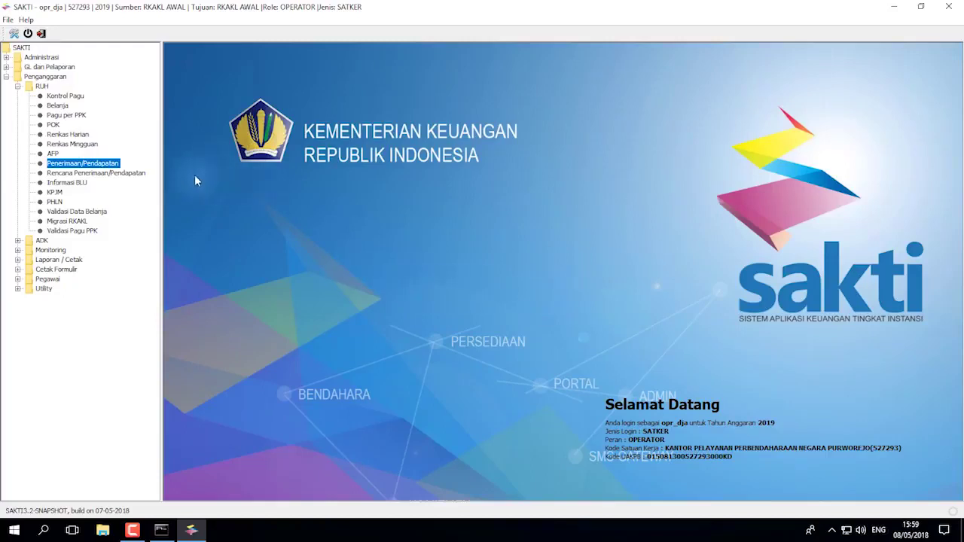
# Open Validasi Data Belanja and run the spending validation for satker 527293
pyautogui.click(141, 173)
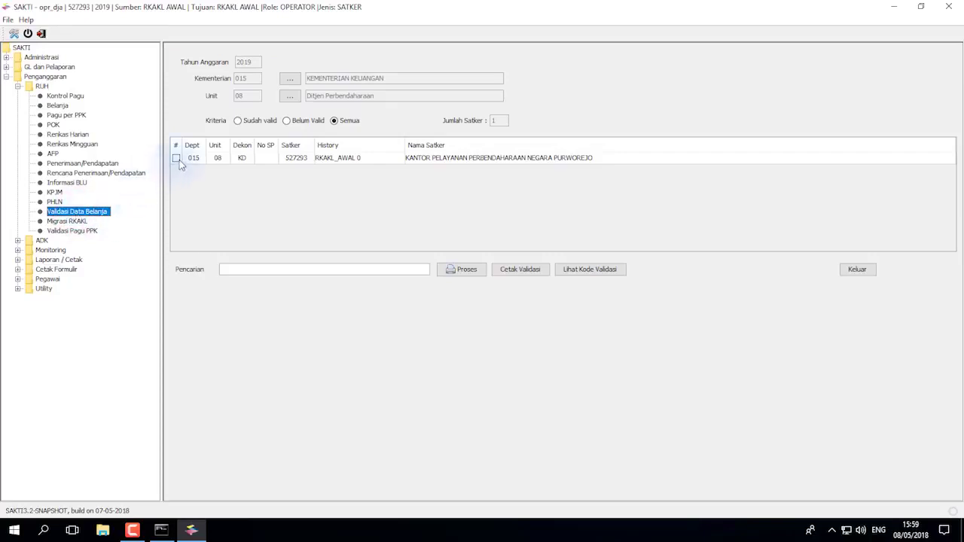
pyautogui.click(176, 158)
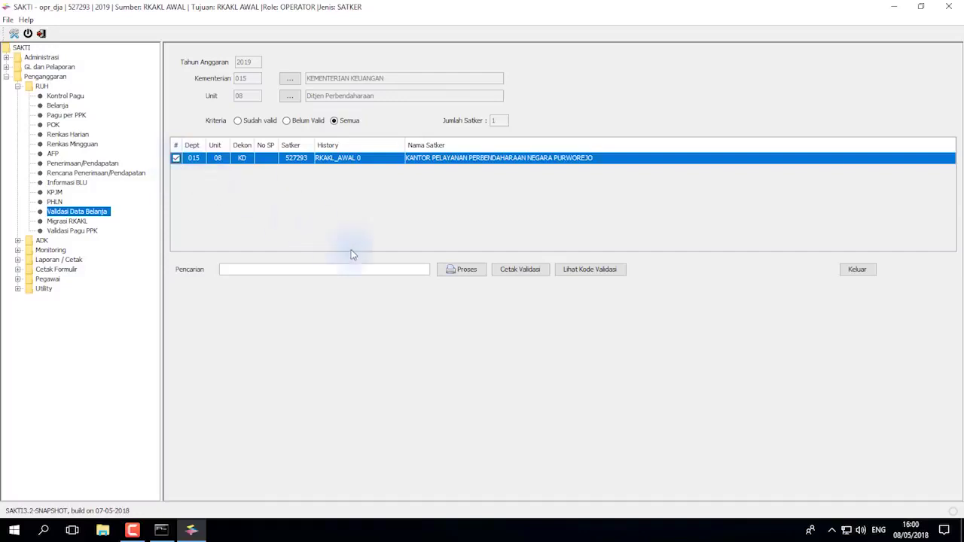
pyautogui.click(469, 275)
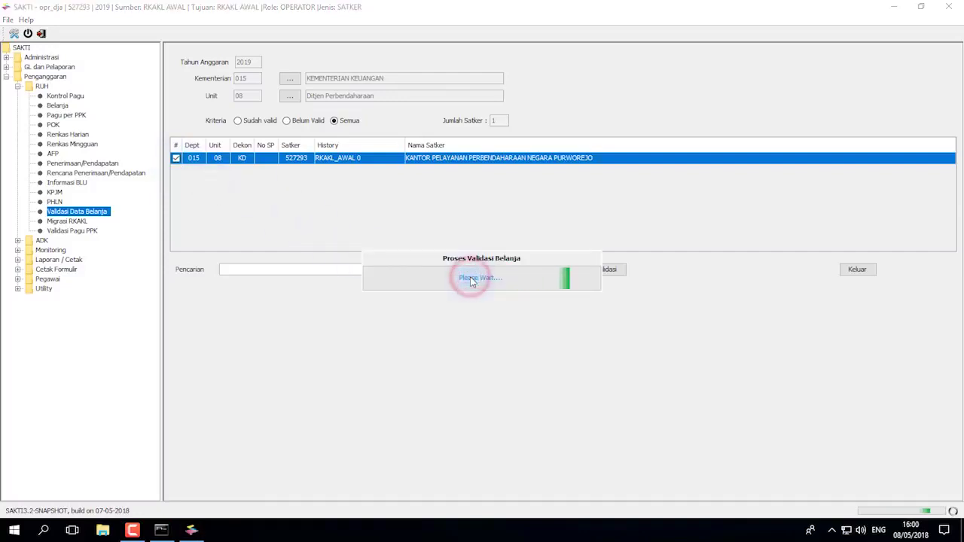
pyautogui.click(564, 292)
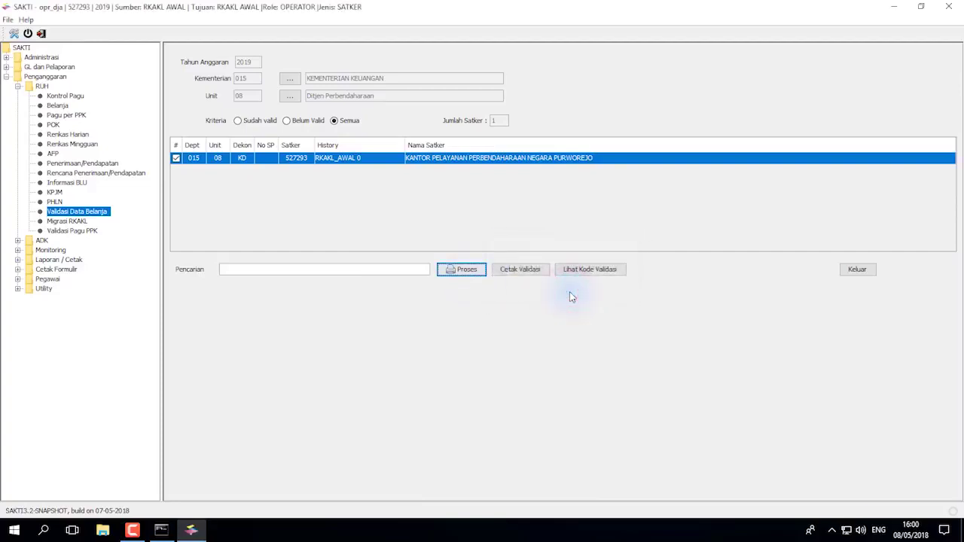
# Check the satker's validation status using the Sudah valid, Belum Valid and Semua criteria, ending on Sudah valid
pyautogui.click(237, 121)
pyautogui.click(287, 122)
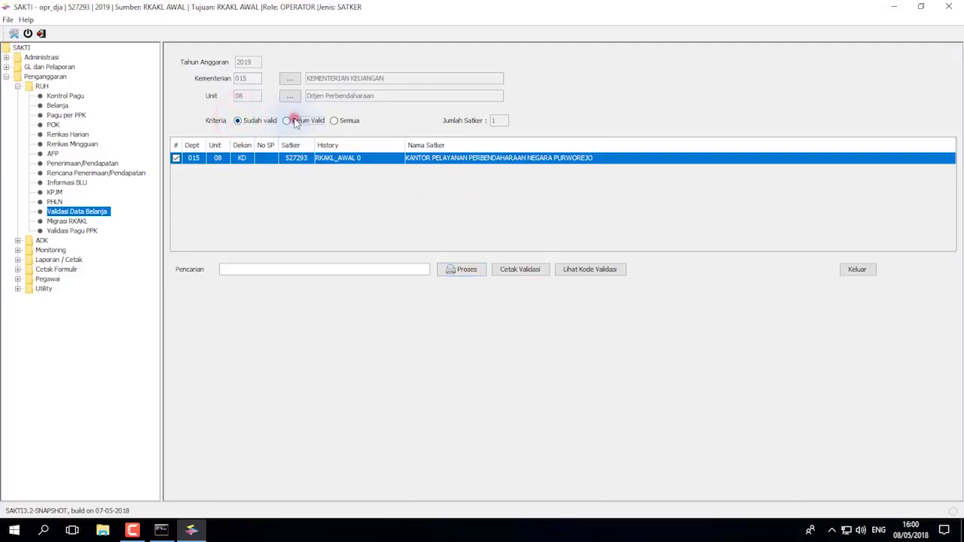
pyautogui.click(333, 120)
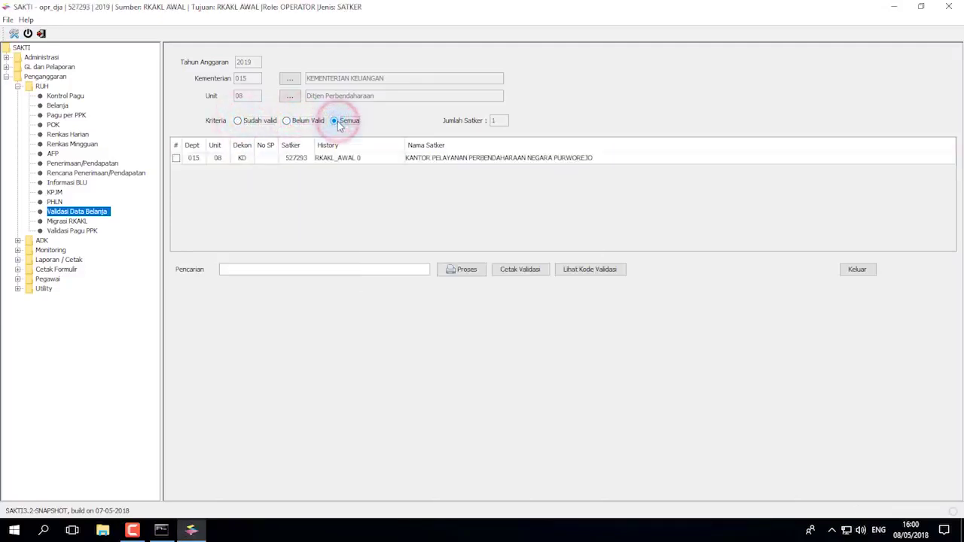
pyautogui.click(254, 122)
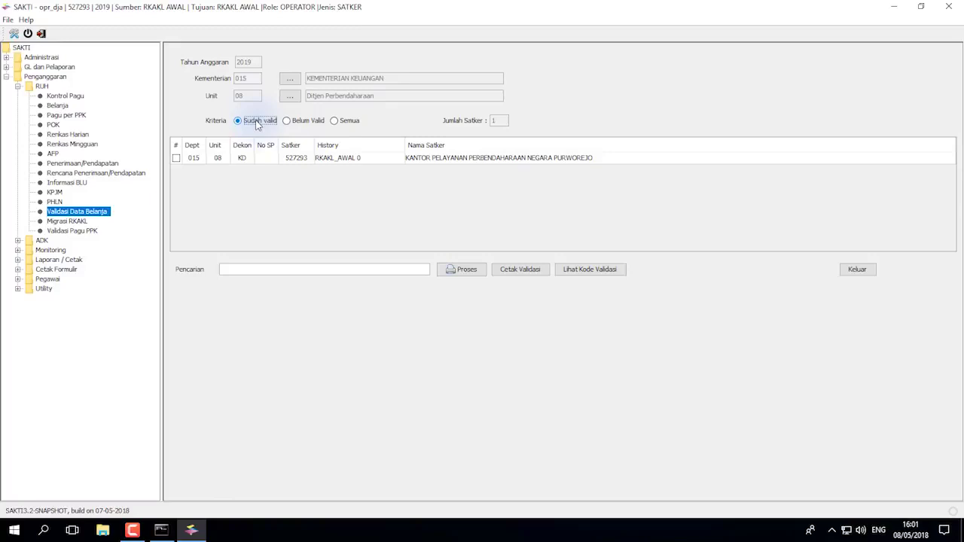
pyautogui.click(177, 159)
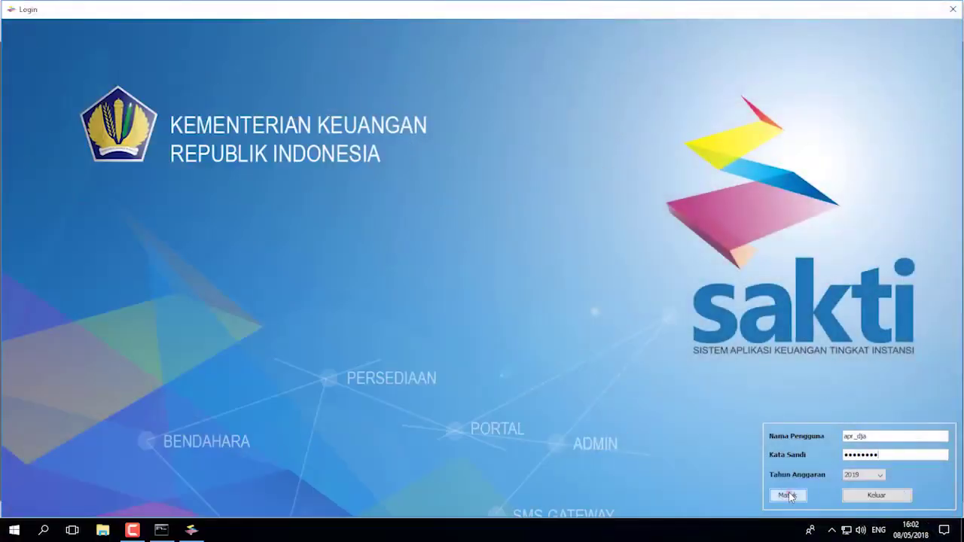
# Log in with the approval account for Tahun Anggaran 2019 and open the Belanja form under Penganggaran
pyautogui.click(787, 495)
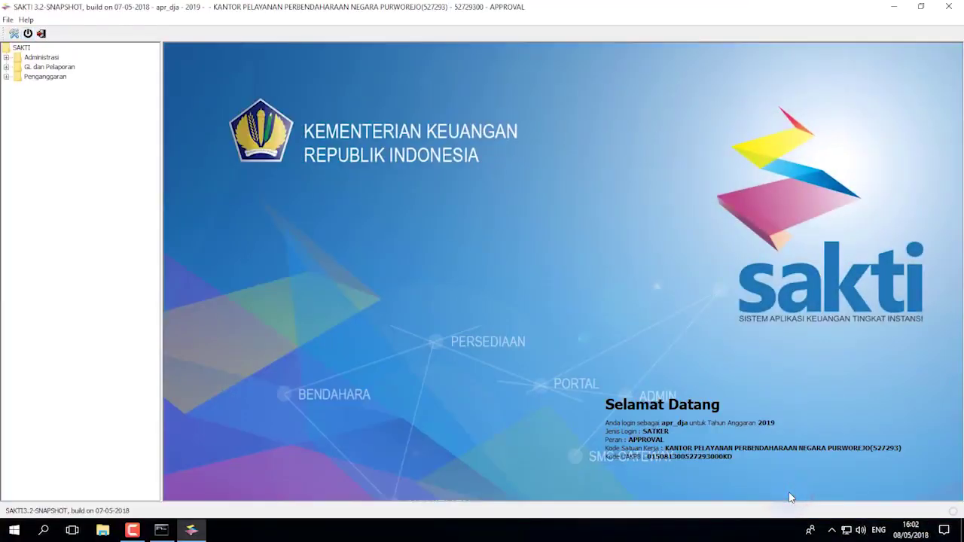
pyautogui.click(6, 76)
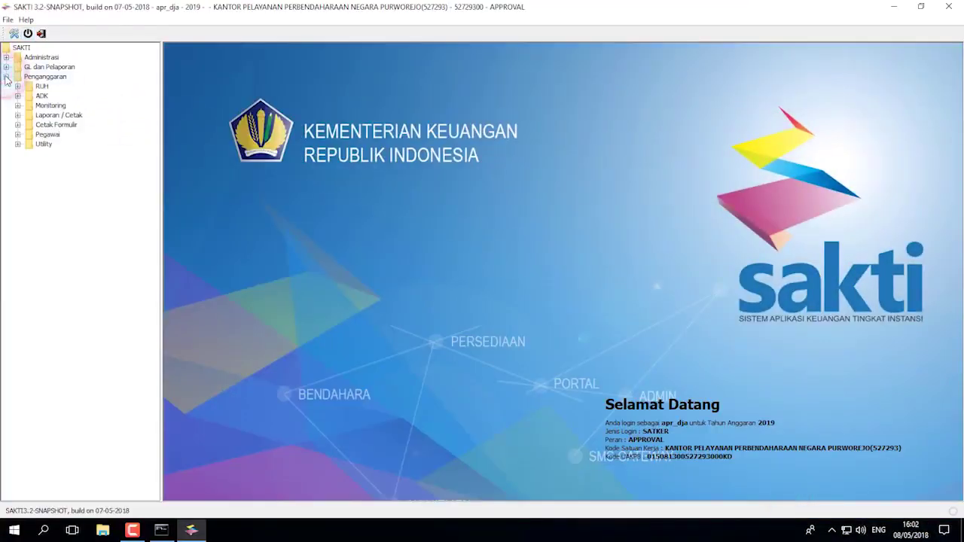
pyautogui.click(17, 86)
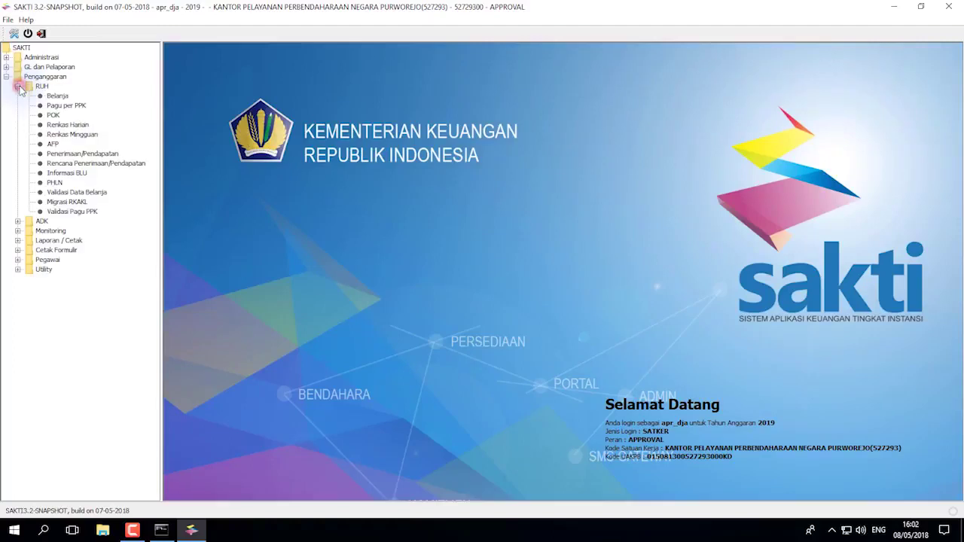
pyautogui.click(57, 96)
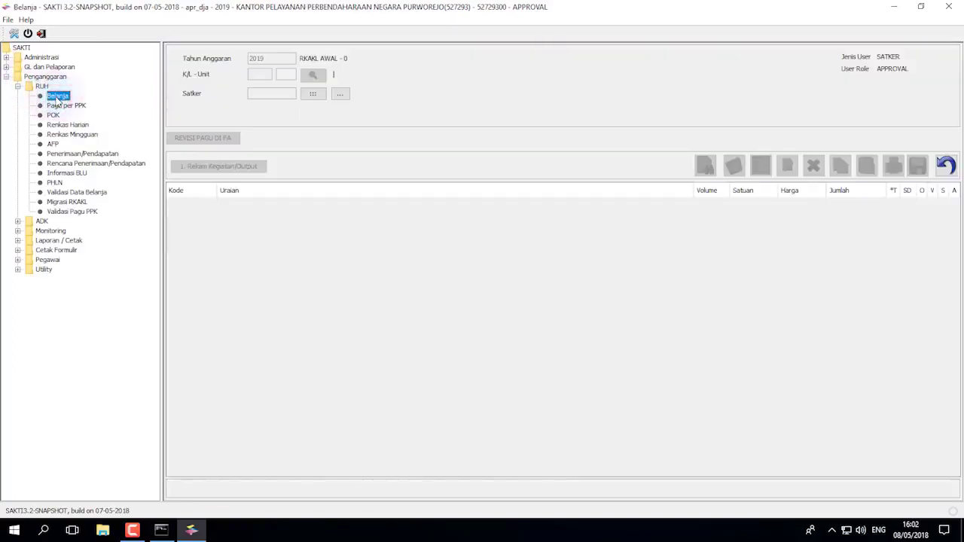
# Load satker 527293 in the Belanja form with all of its outputs selected for display
pyautogui.click(314, 96)
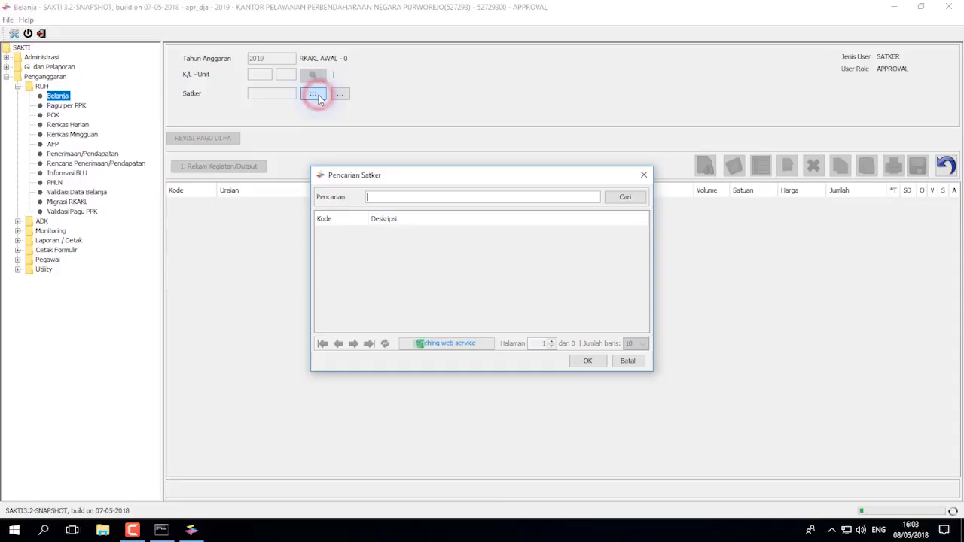
pyautogui.click(436, 231)
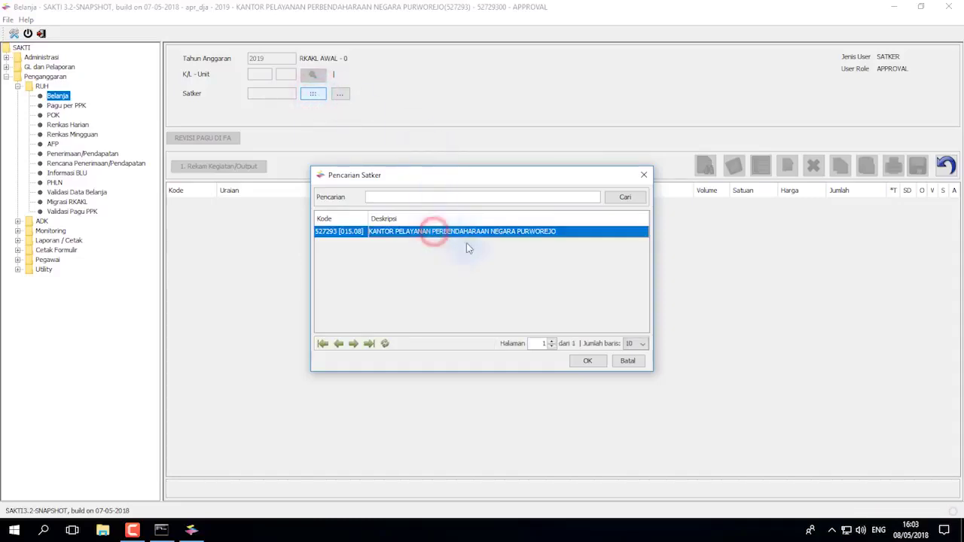
pyautogui.click(588, 361)
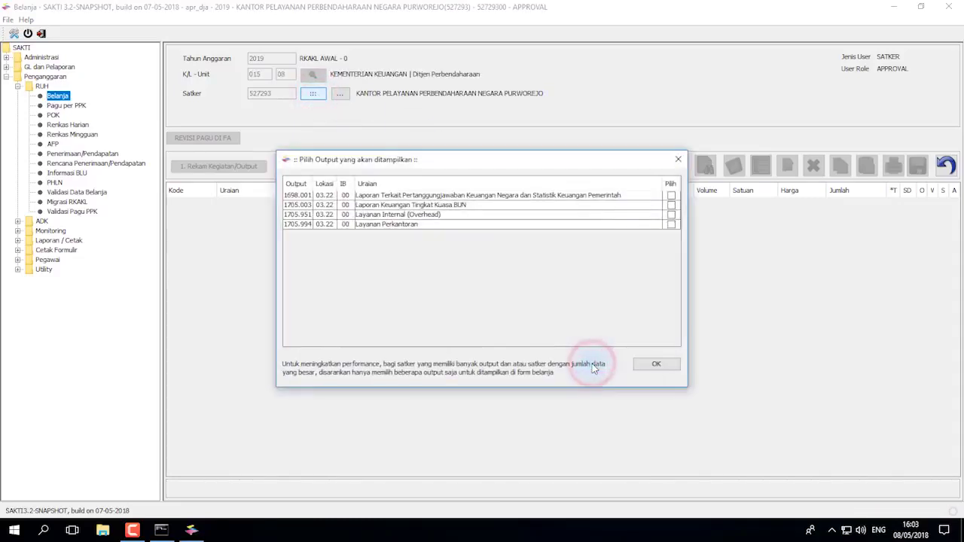
pyautogui.click(670, 186)
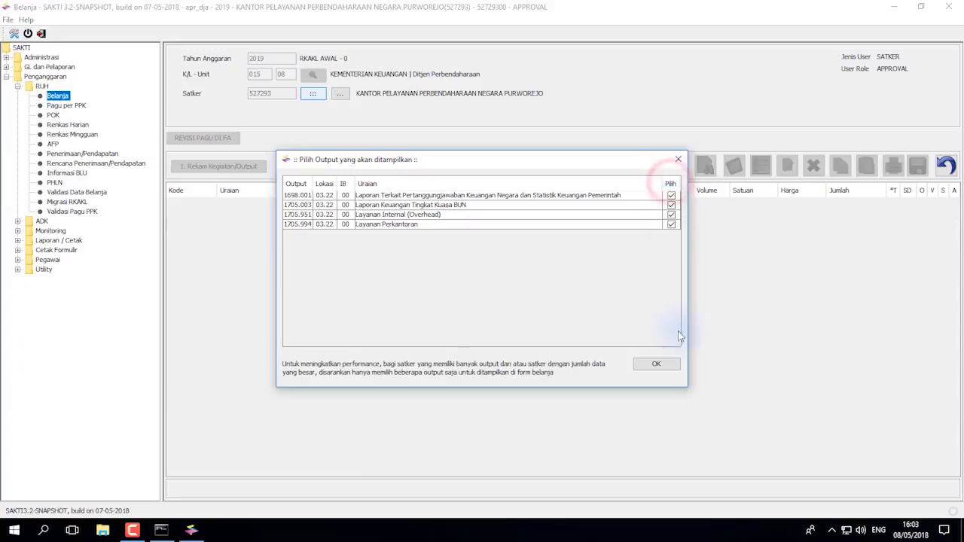
pyautogui.click(672, 366)
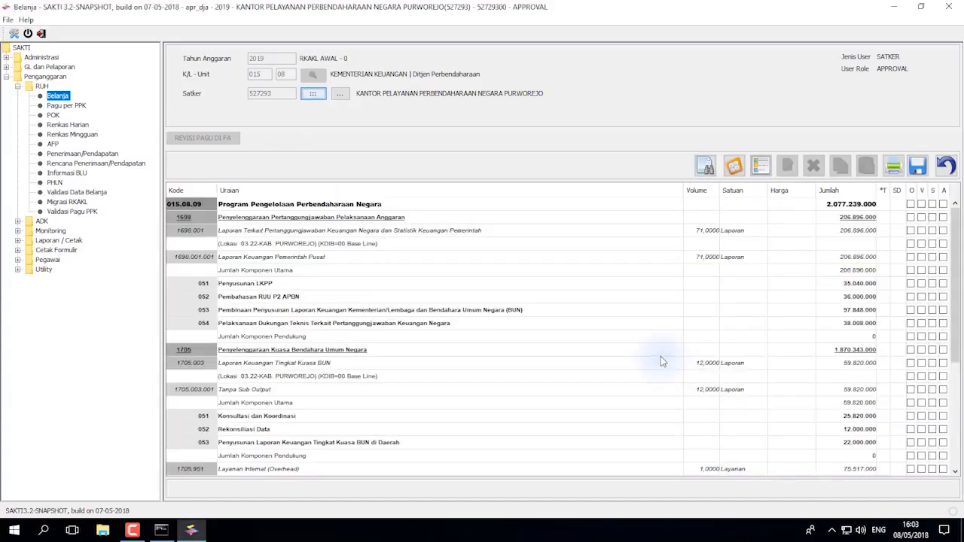
# Mark every spending row as checked in the V column and save the Belanja data
pyautogui.moveTo(957, 351); pyautogui.dragTo(960, 229)
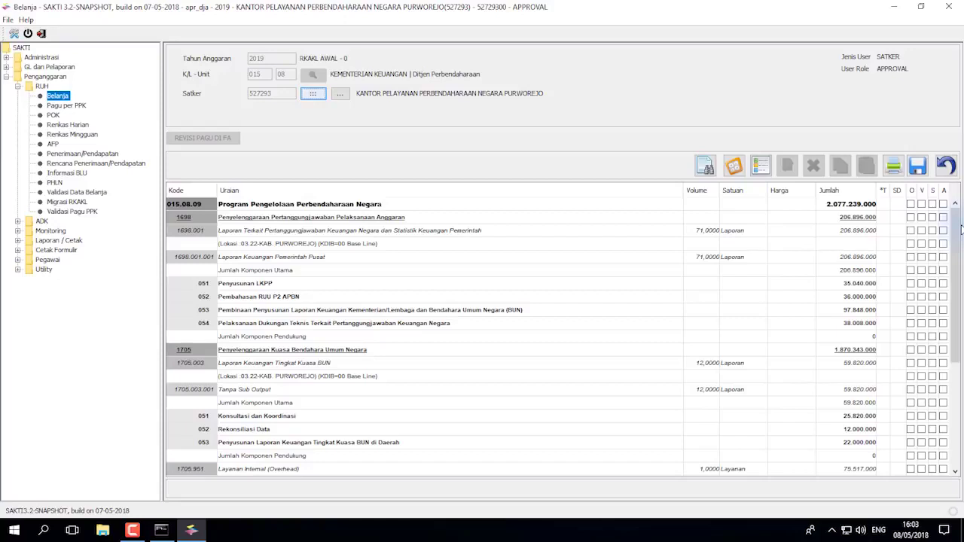
pyautogui.click(923, 192)
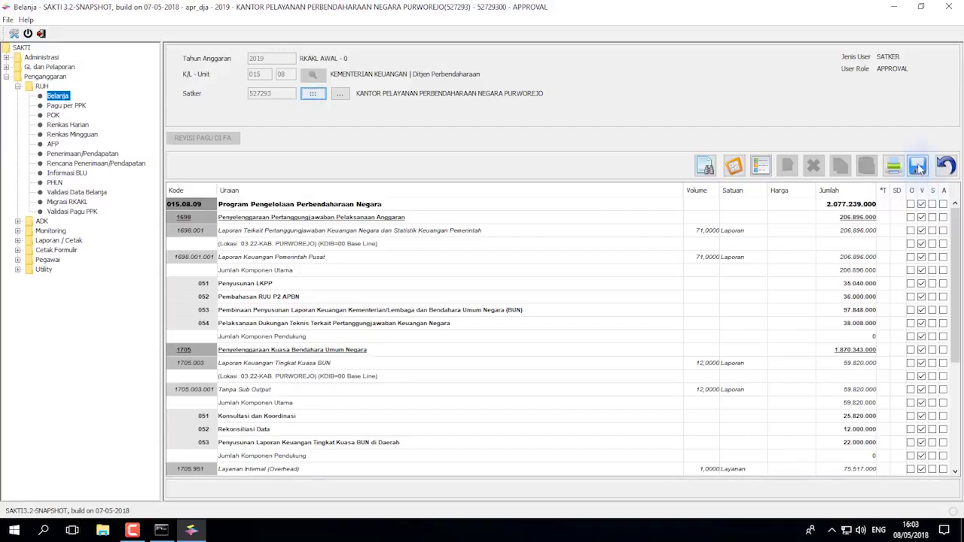
pyautogui.click(918, 167)
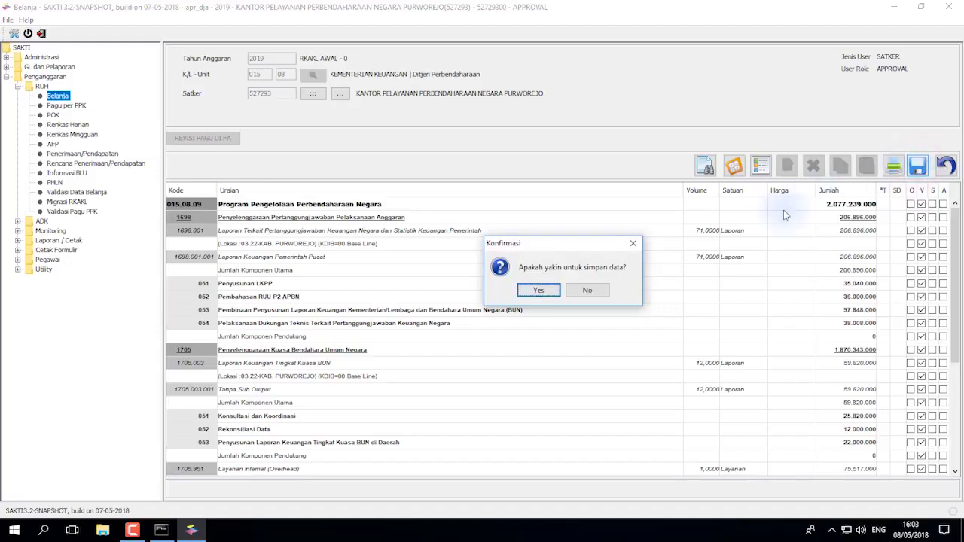
pyautogui.click(537, 289)
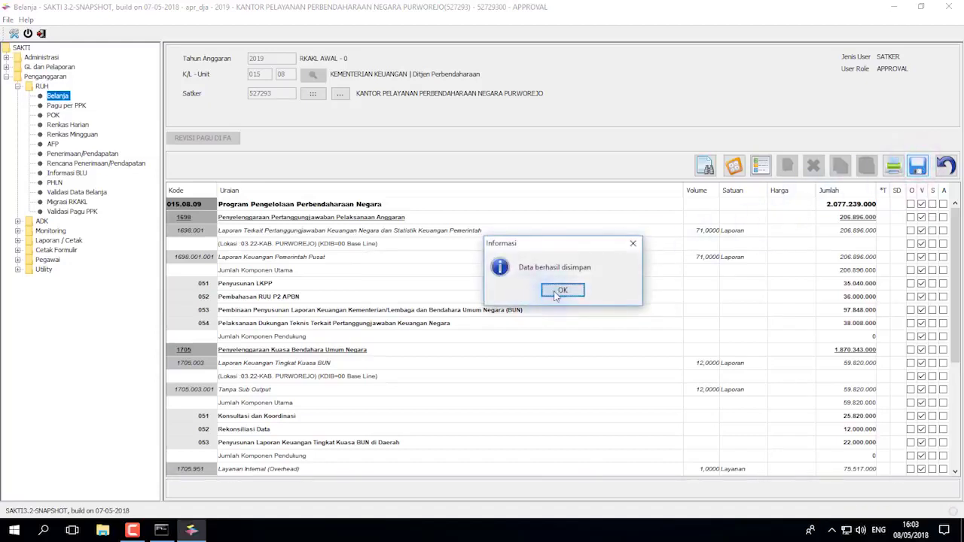
pyautogui.click(560, 292)
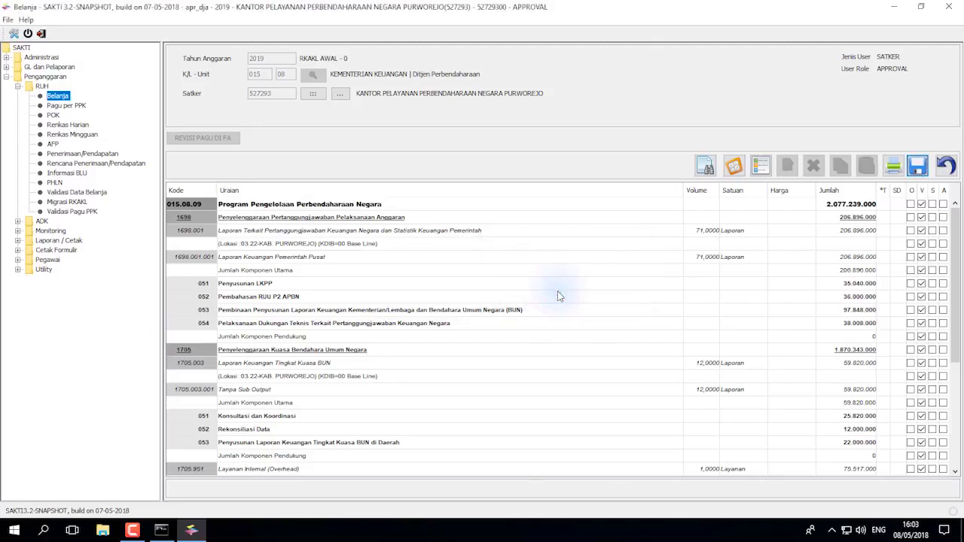